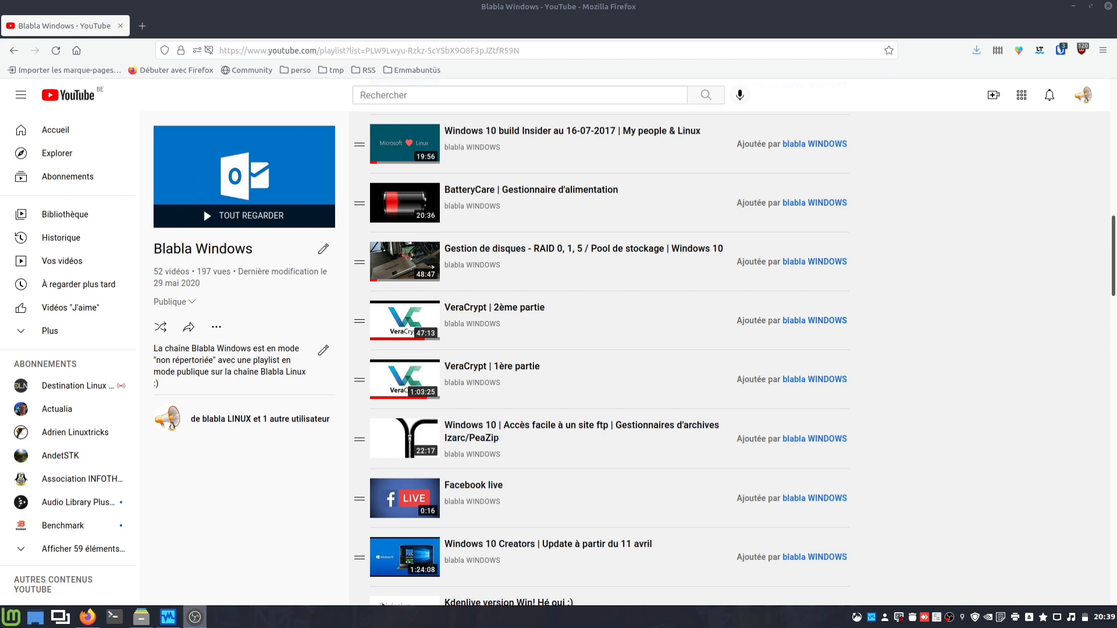
Step: Search the web for 'veracrypt' in a new tab and open the official veracrypt.fr site
key("ctrl+t")
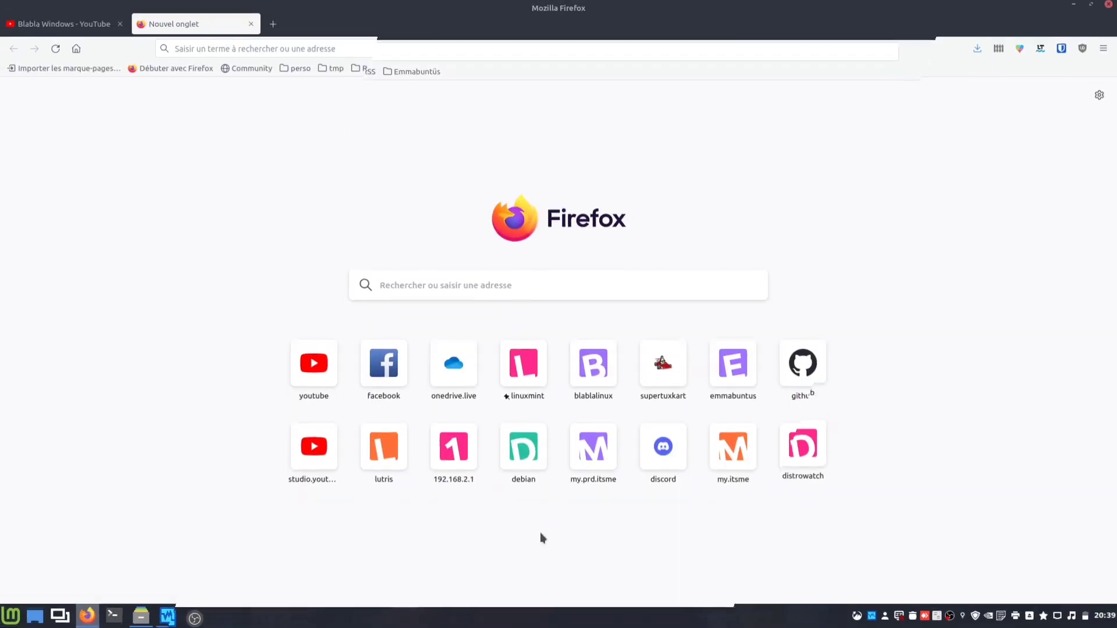
left_click(11, 618)
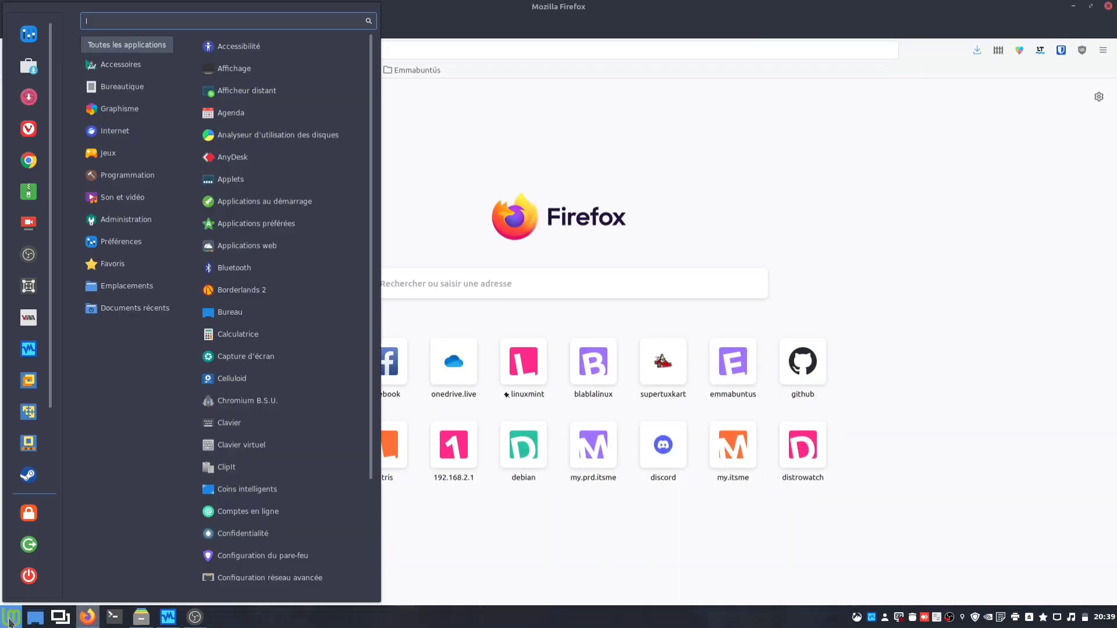
type("ver")
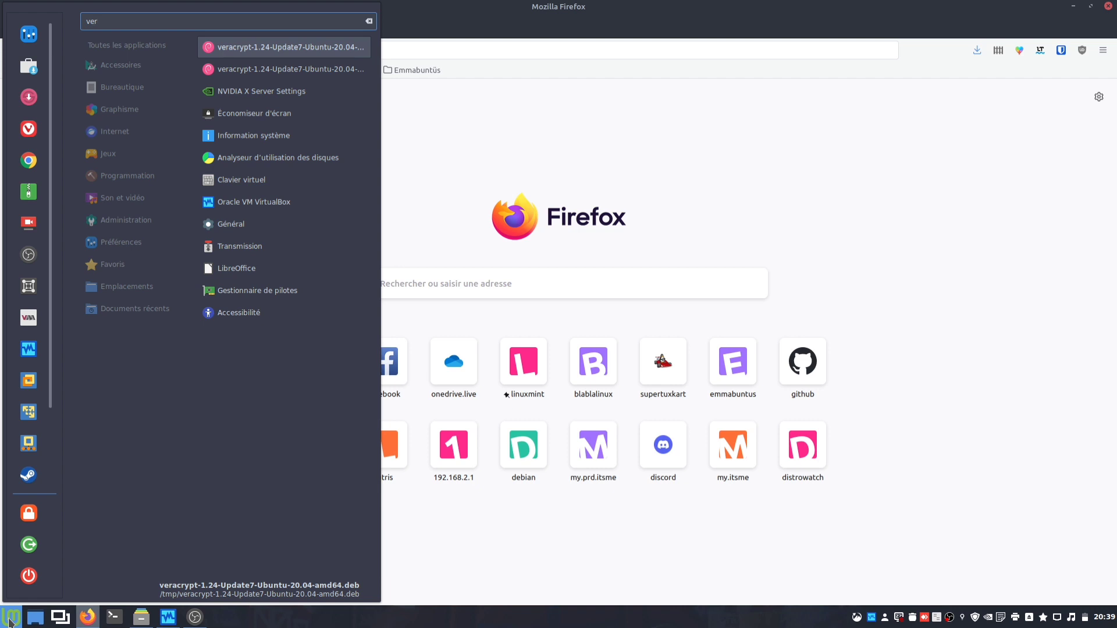
left_click(10, 621)
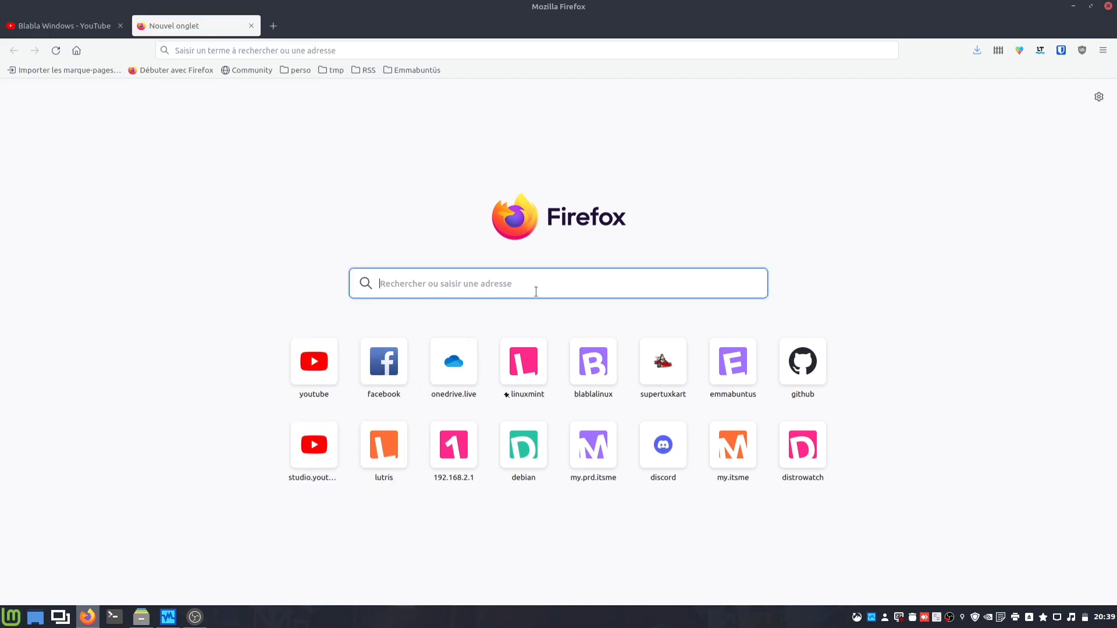
type("verac")
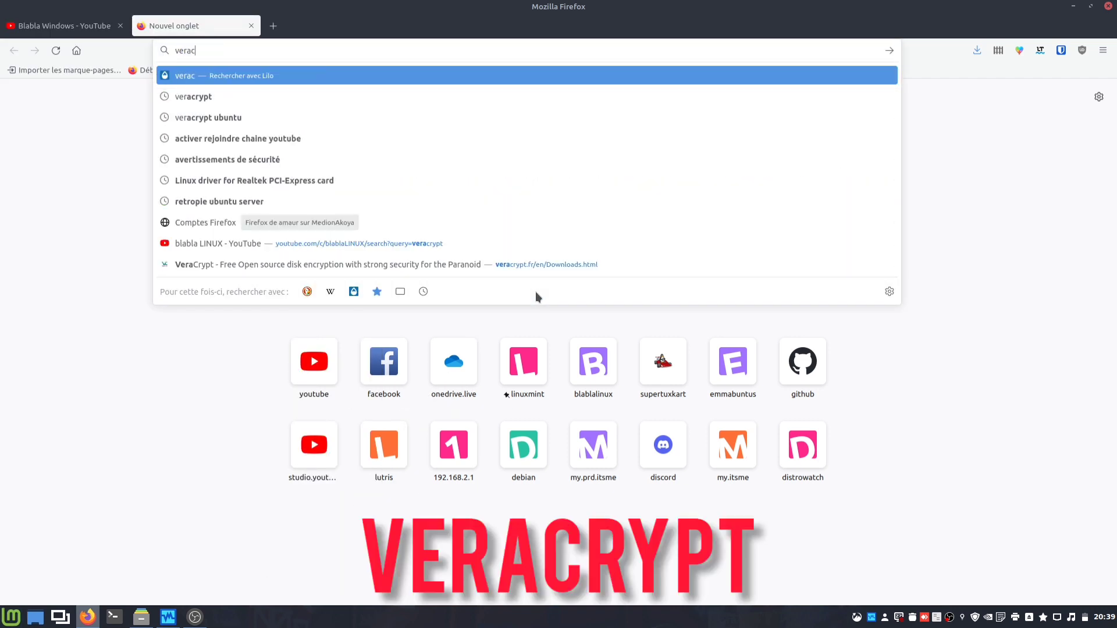
type("rypt")
key("Return")
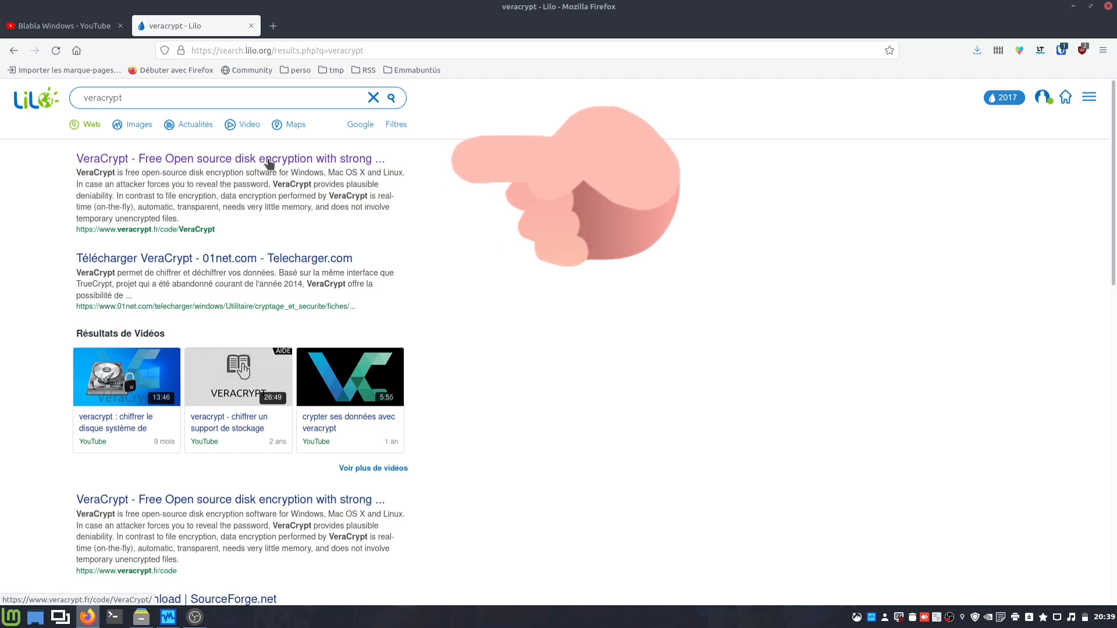
left_click(269, 161)
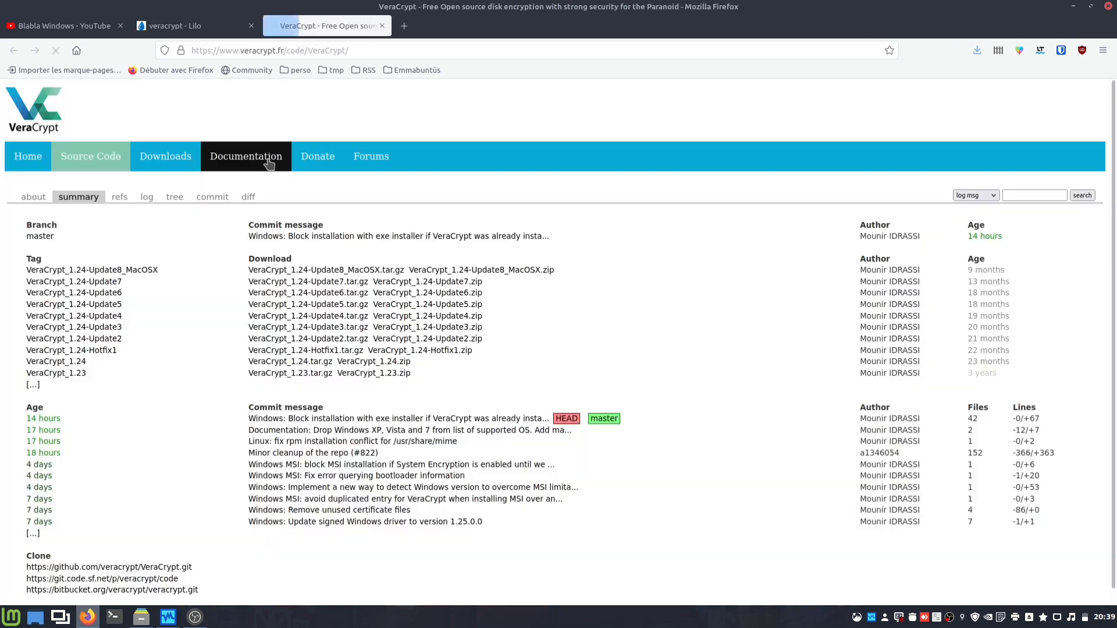
Step: From the Downloads page, download the Ubuntu 20.04 GUI .deb package to open with GDebi
left_click(177, 159)
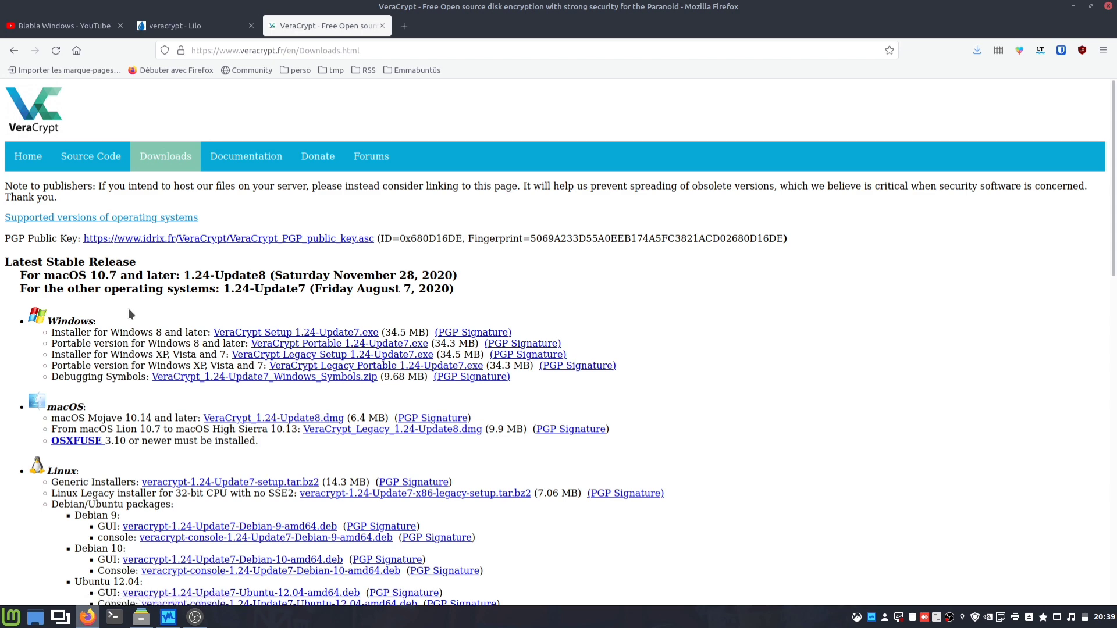
scroll(128, 309, "down", 3)
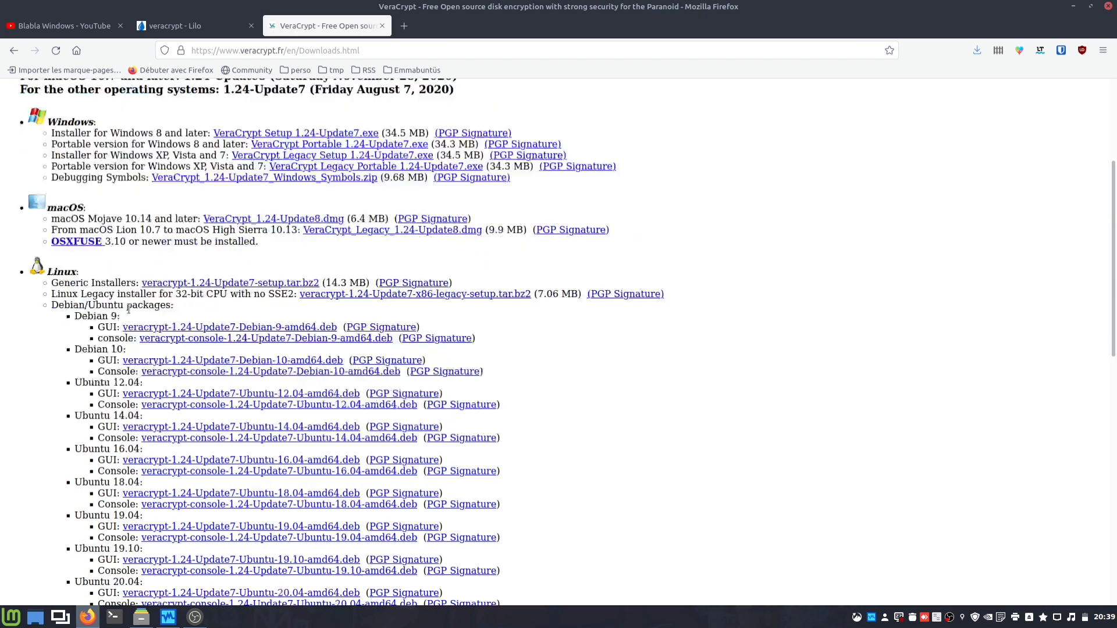
scroll(128, 309, "down", 2)
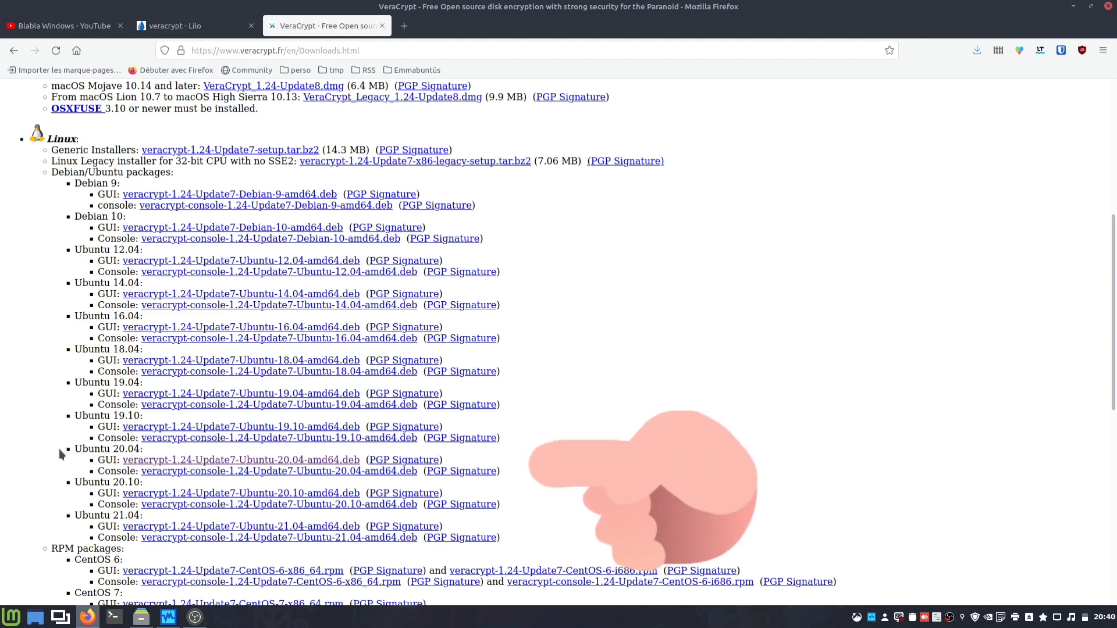
left_click(230, 463)
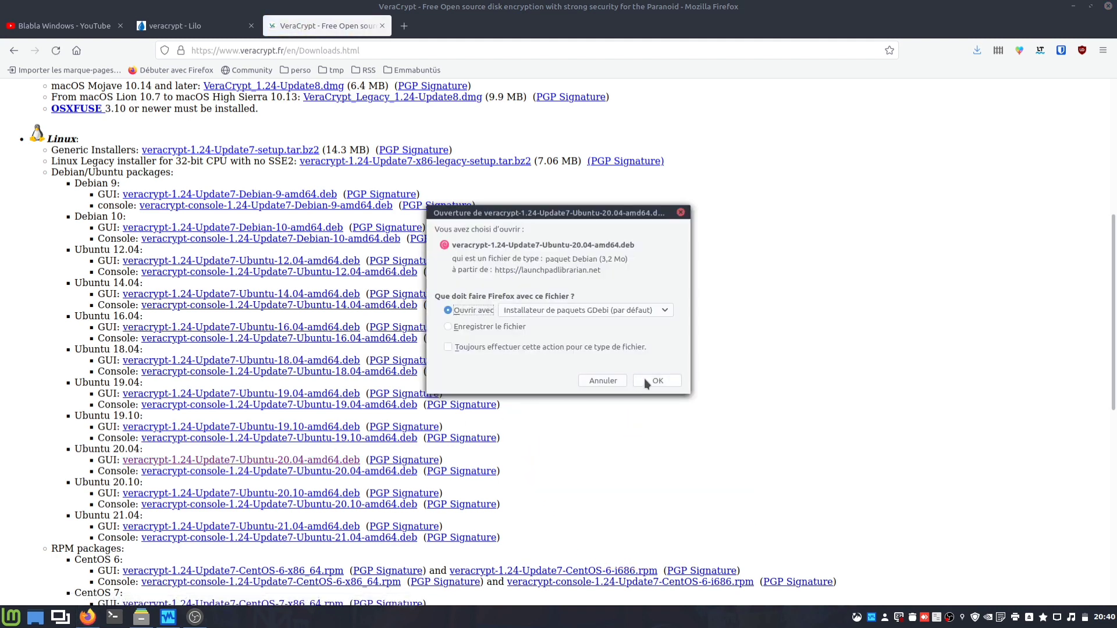
Step: Install the VeraCrypt 1.24 .deb with GDebi, authenticating with the account password, then close GDebi
left_click(645, 381)
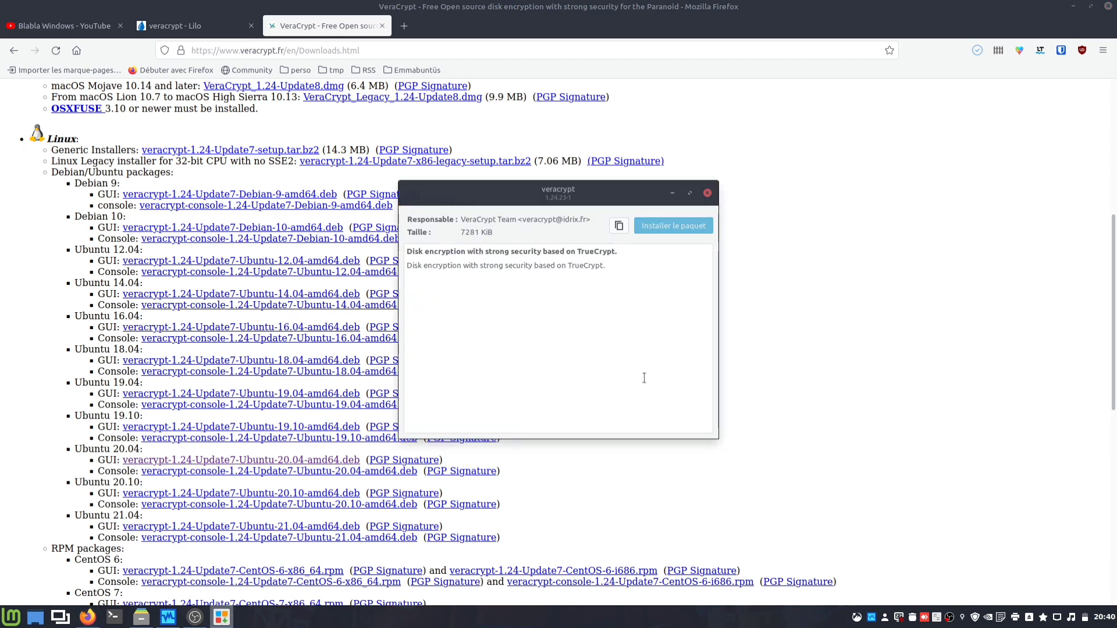
left_click(683, 229)
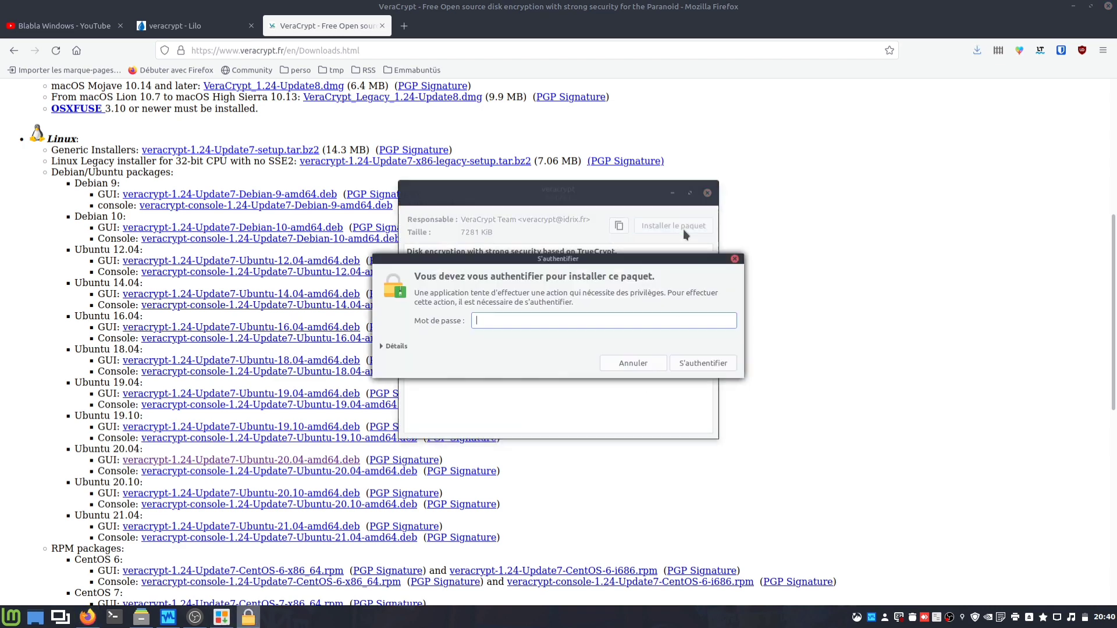
type("********")
key("Return")
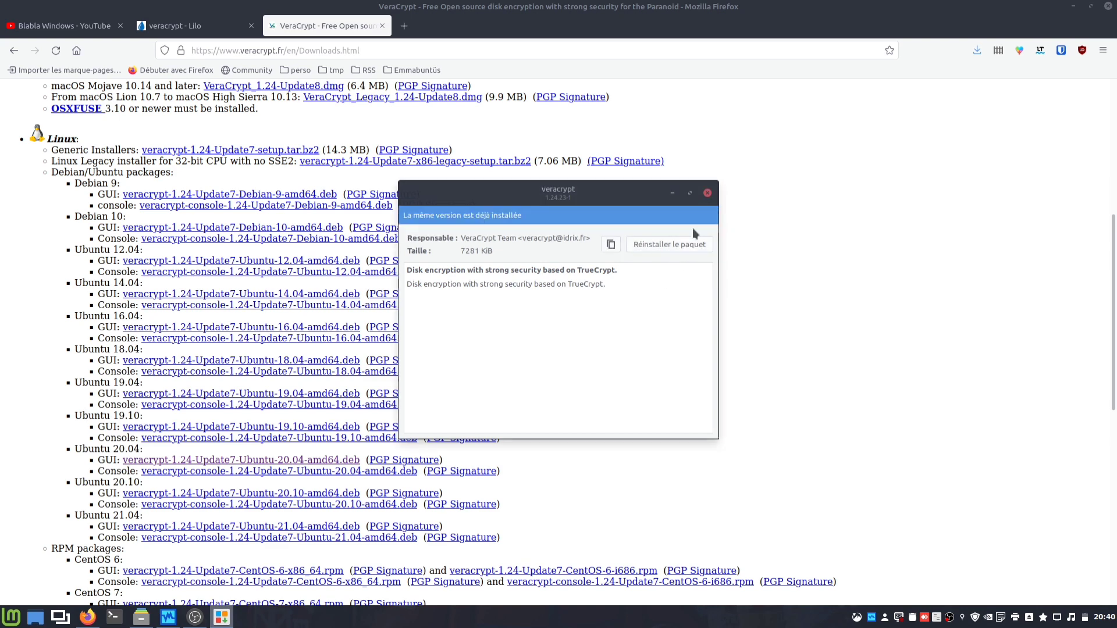
left_click(707, 194)
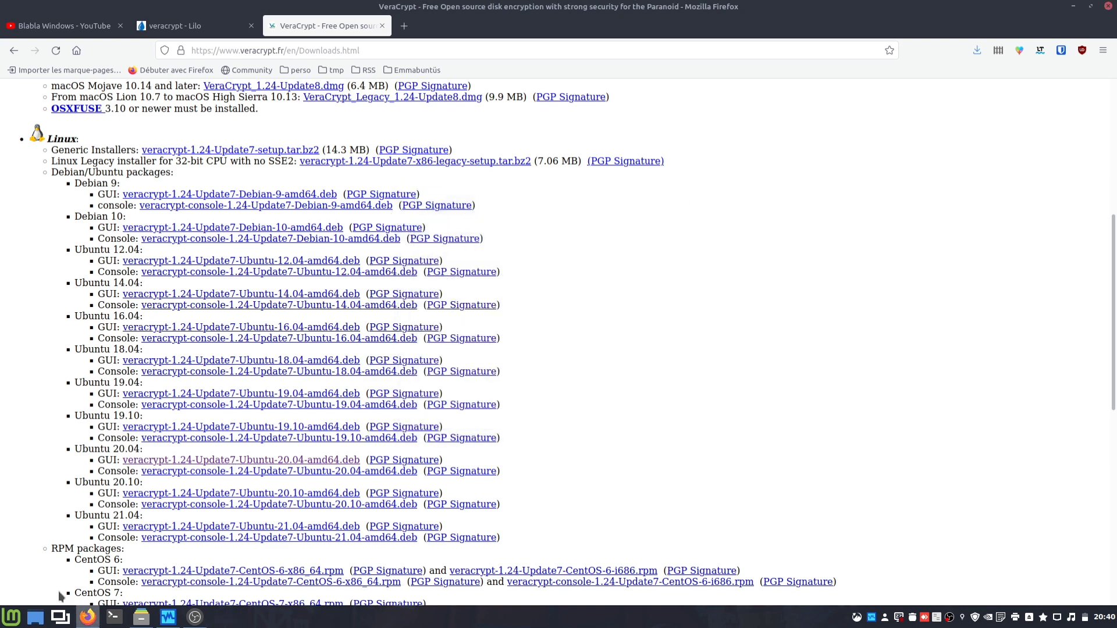
left_click(14, 617)
type("v")
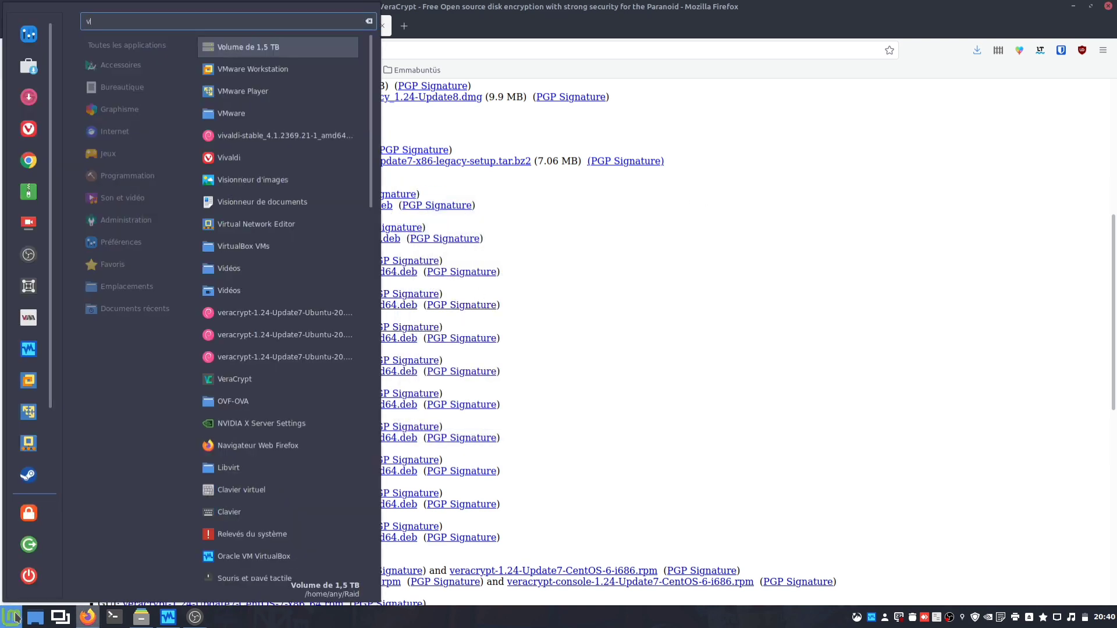
type("era")
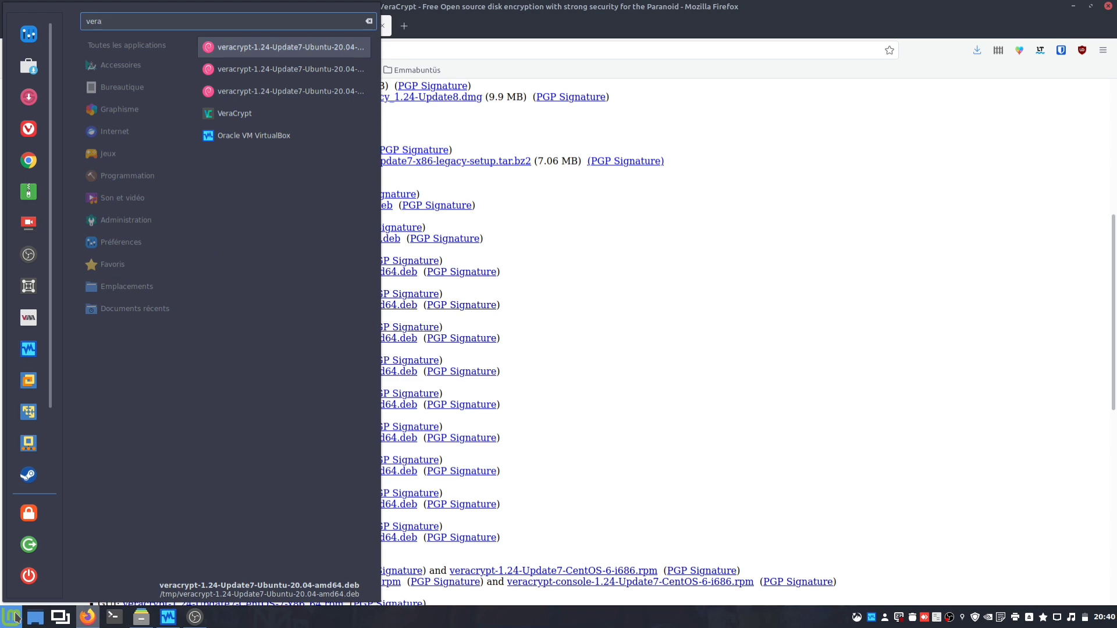
left_click(270, 117)
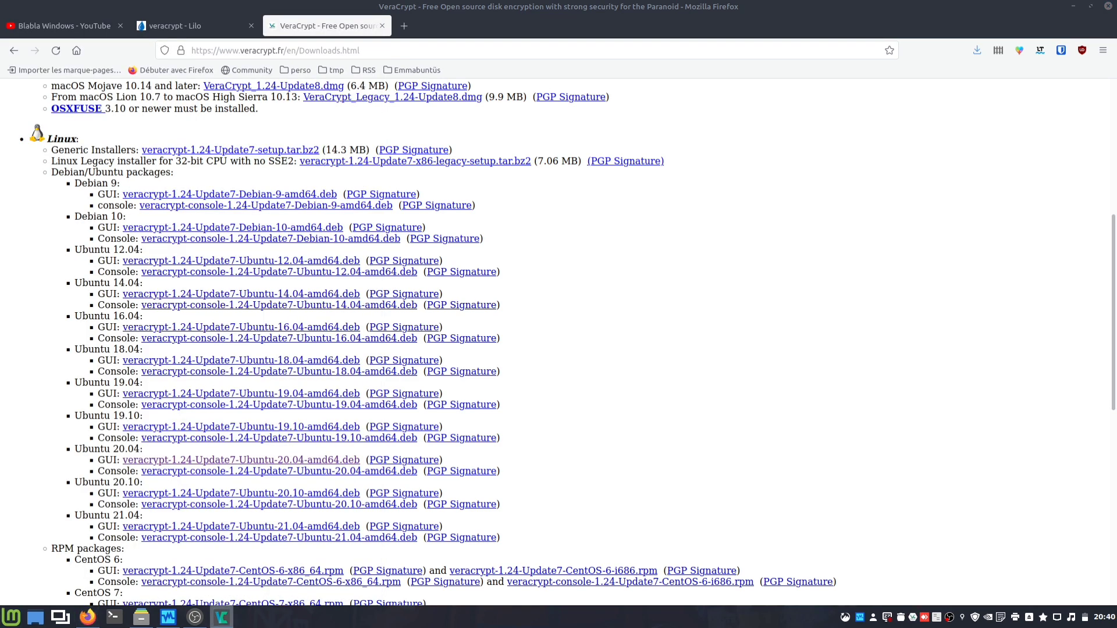
left_click_drag(0, 153, 499, 133)
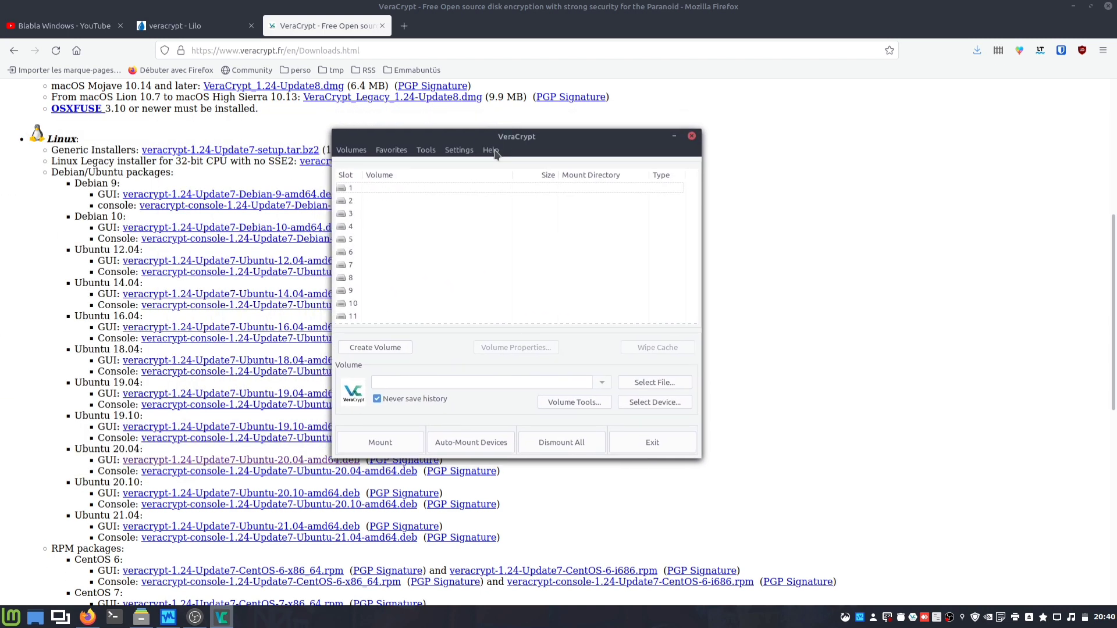
left_click(491, 151)
left_click(538, 342)
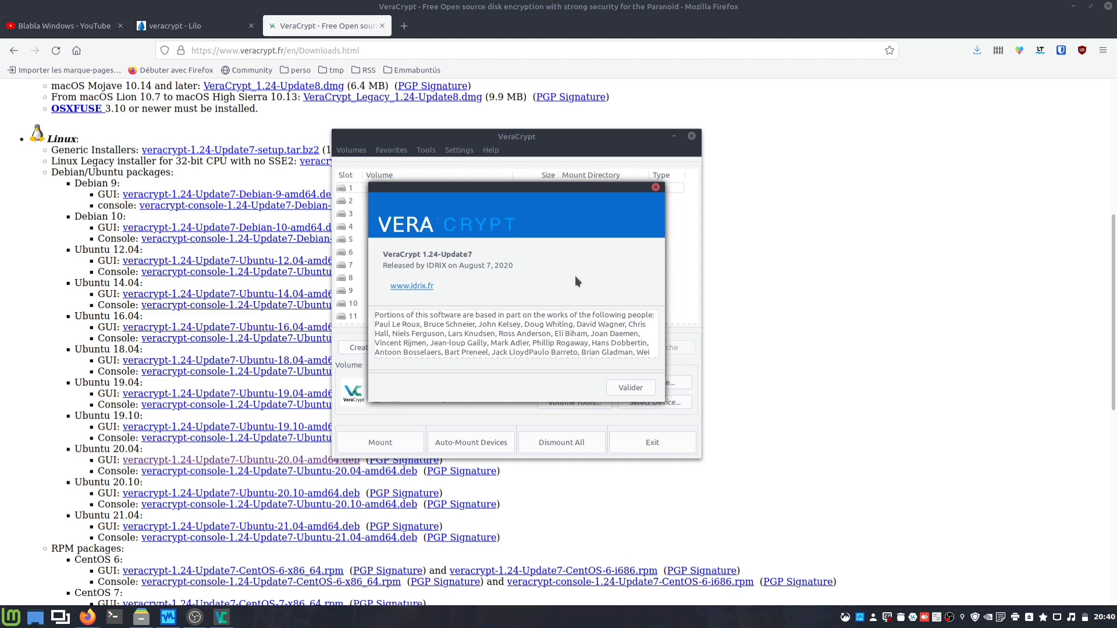
left_click(620, 387)
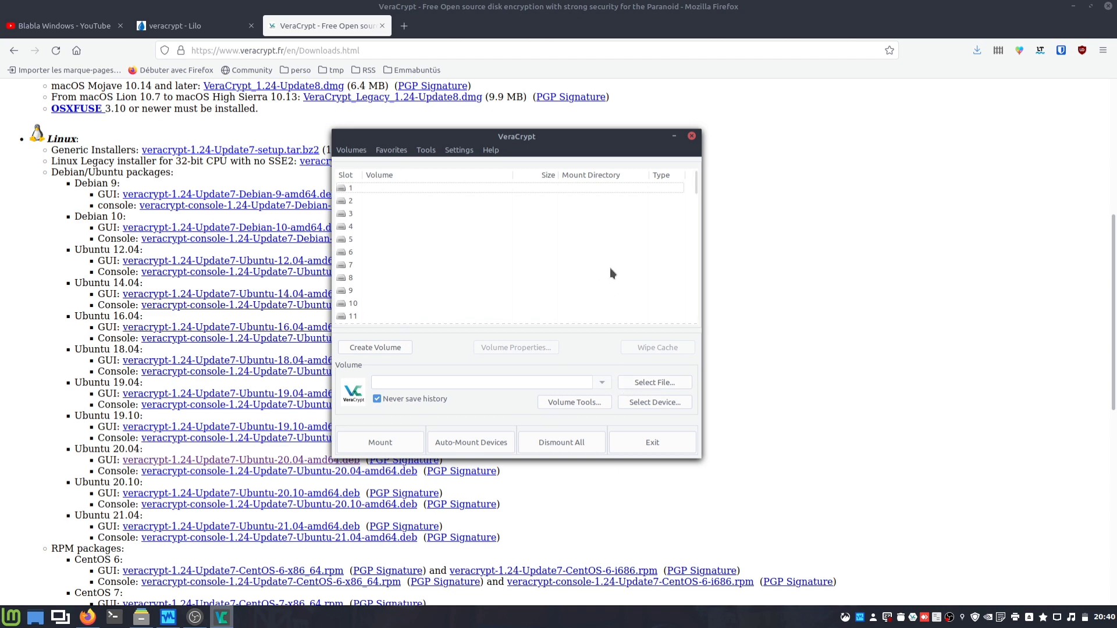
right_click(913, 618)
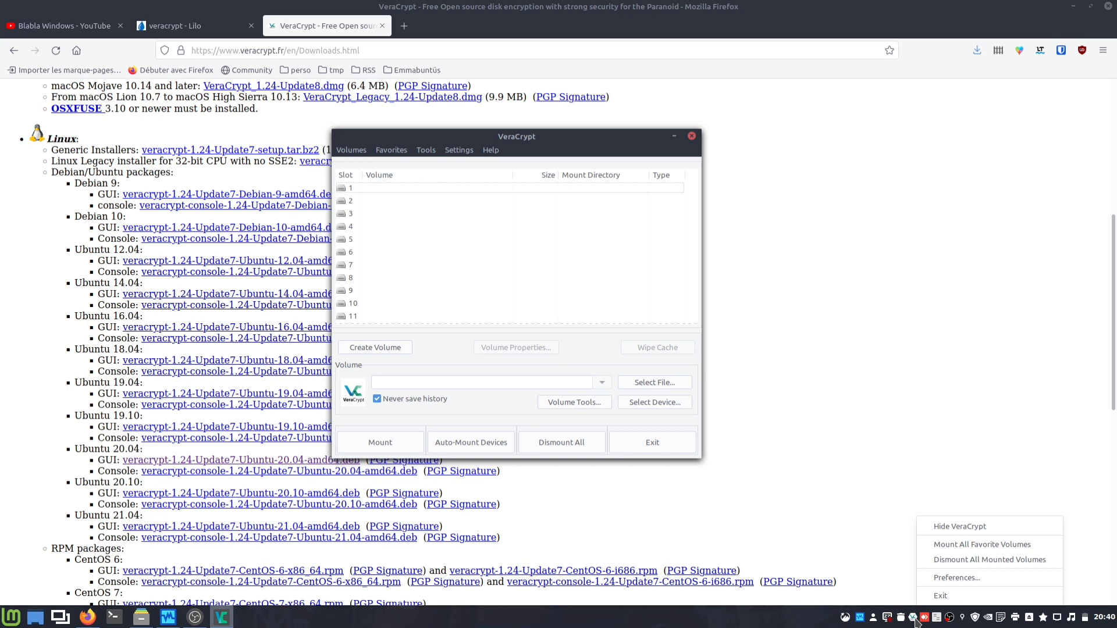
left_click(678, 445)
left_click(678, 445)
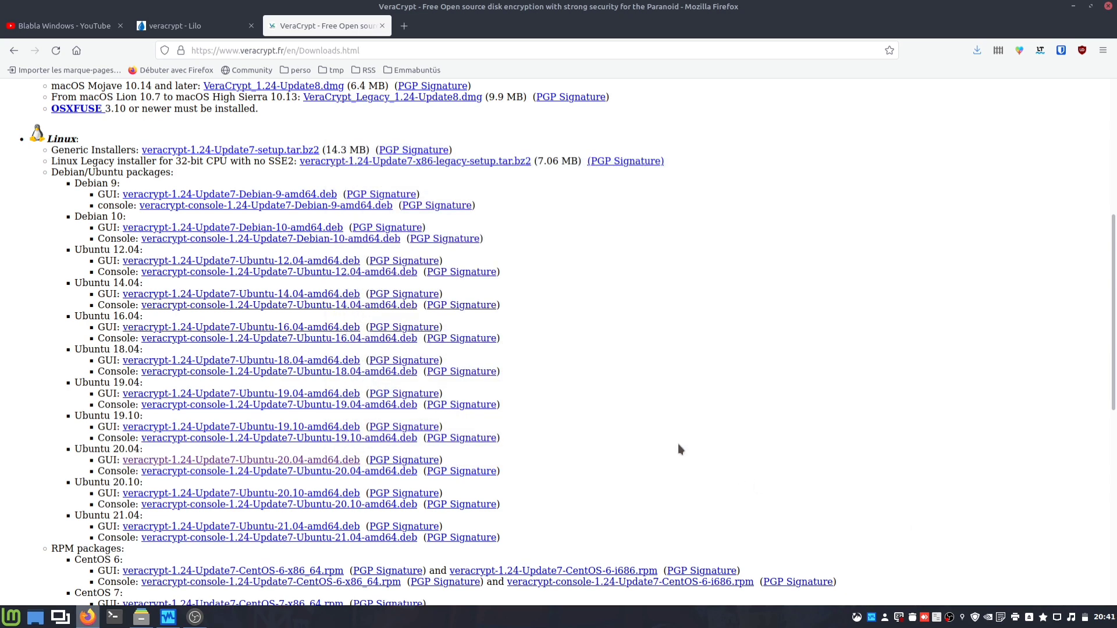
Step: Close the VeraCrypt downloads and Lilo search tabs, then minimize Firefox
left_click(382, 26)
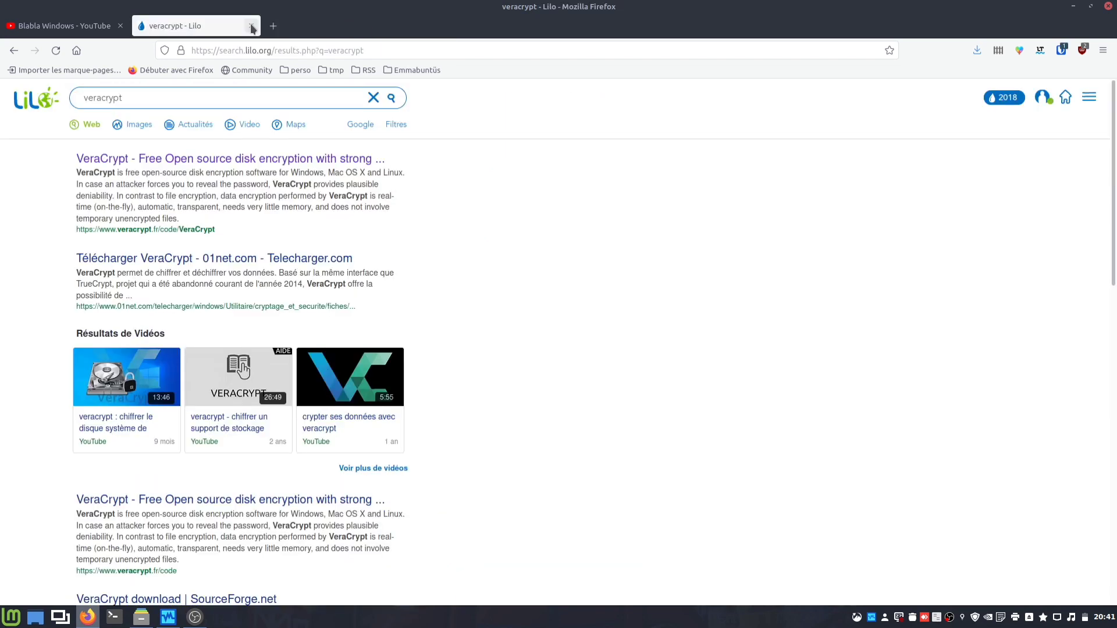
left_click(250, 25)
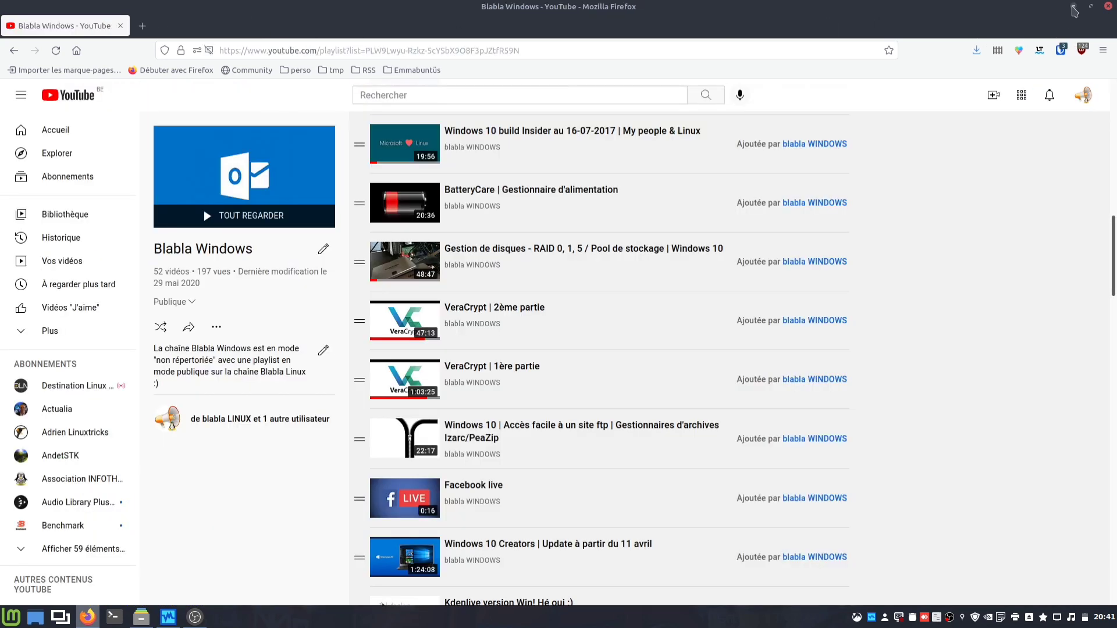
left_click(1074, 7)
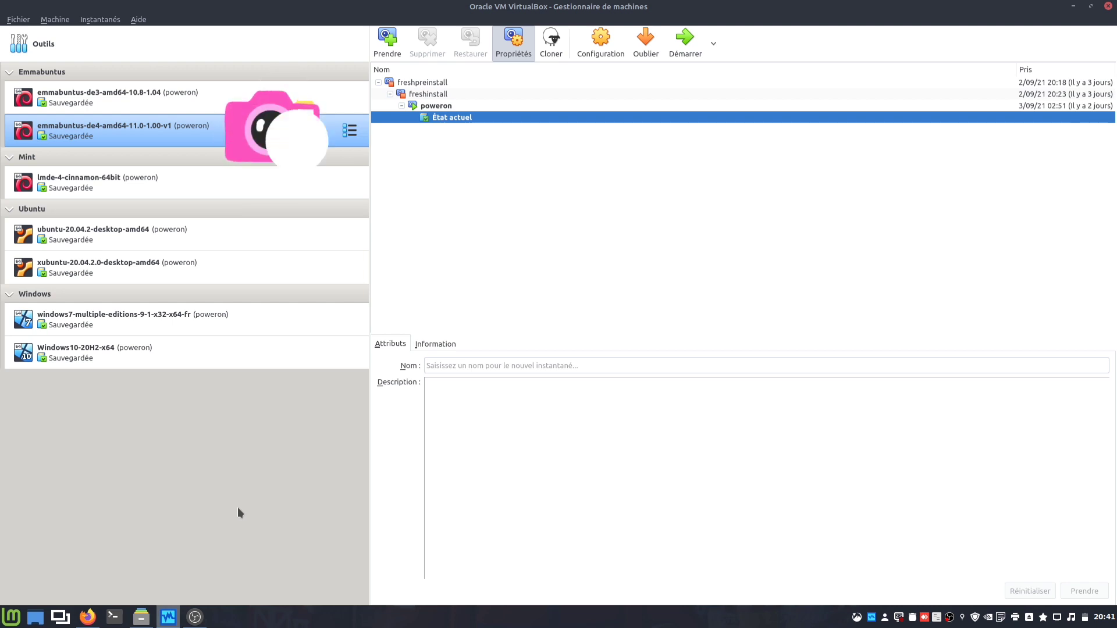
Step: Select and start the emmabuntus-de3-amd64-10.8-1.04 virtual machine
left_click(258, 101)
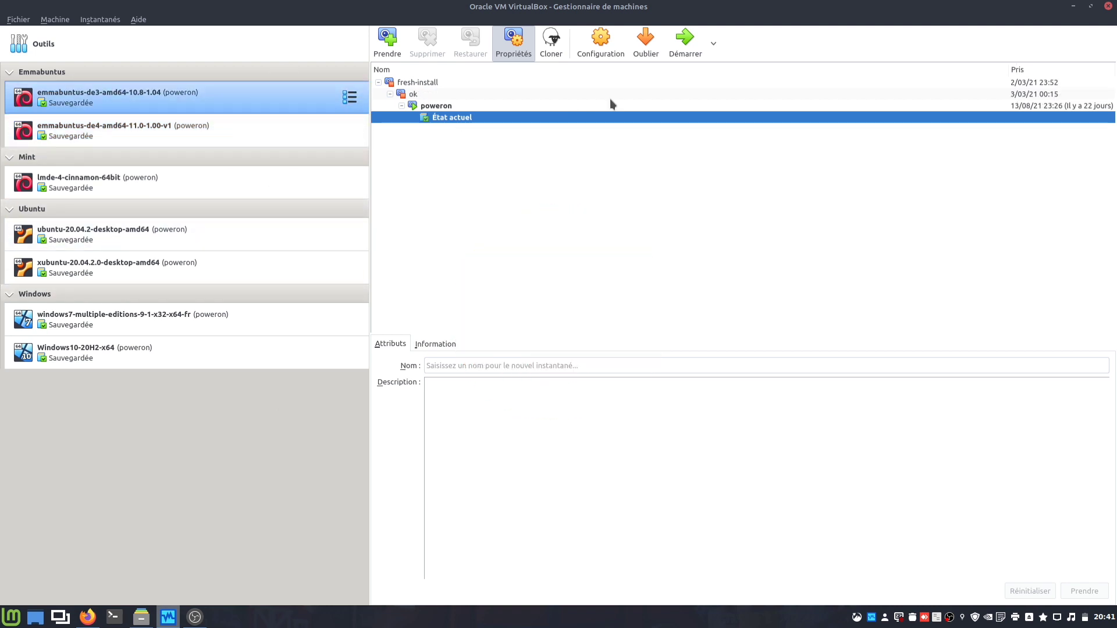
left_click(670, 55)
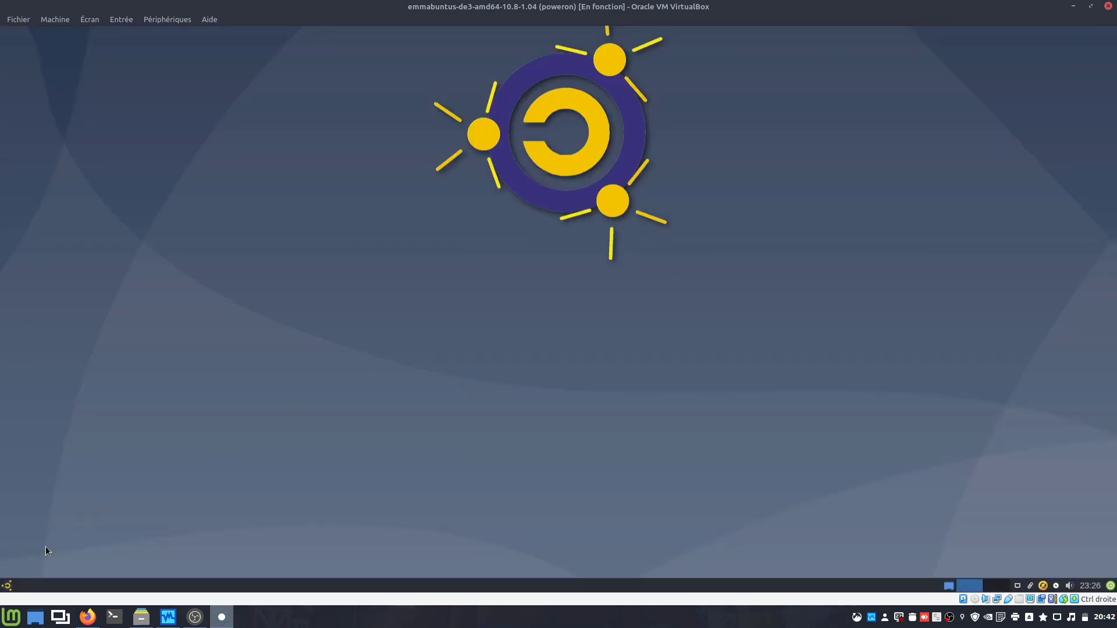
Step: Launch VeraCrypt from the application menu by searching 'ver'
left_click(11, 585)
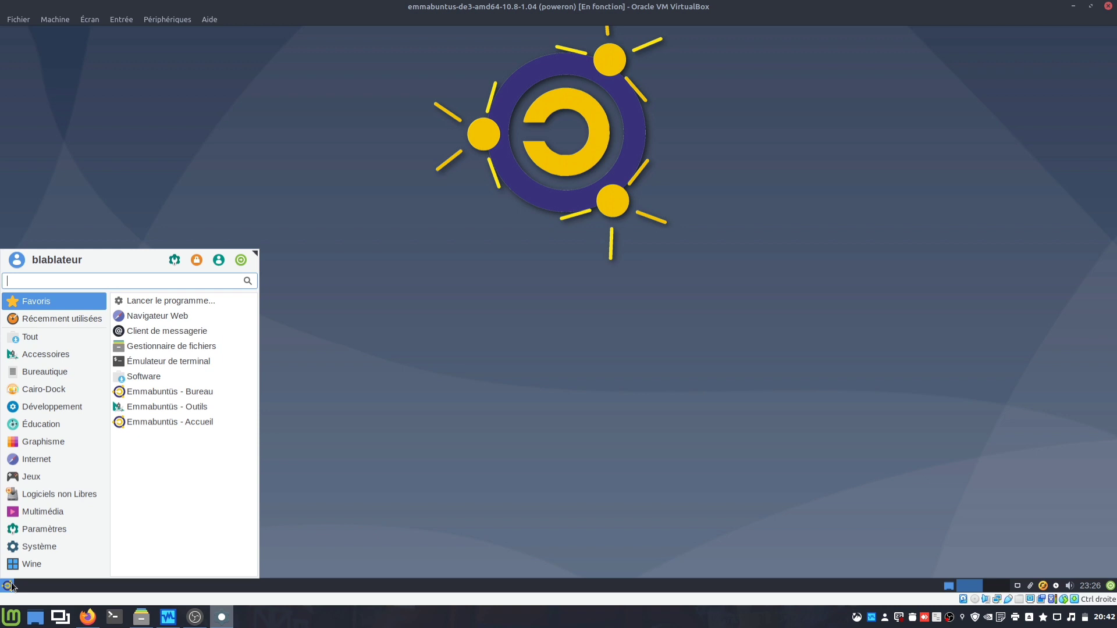
type("ve")
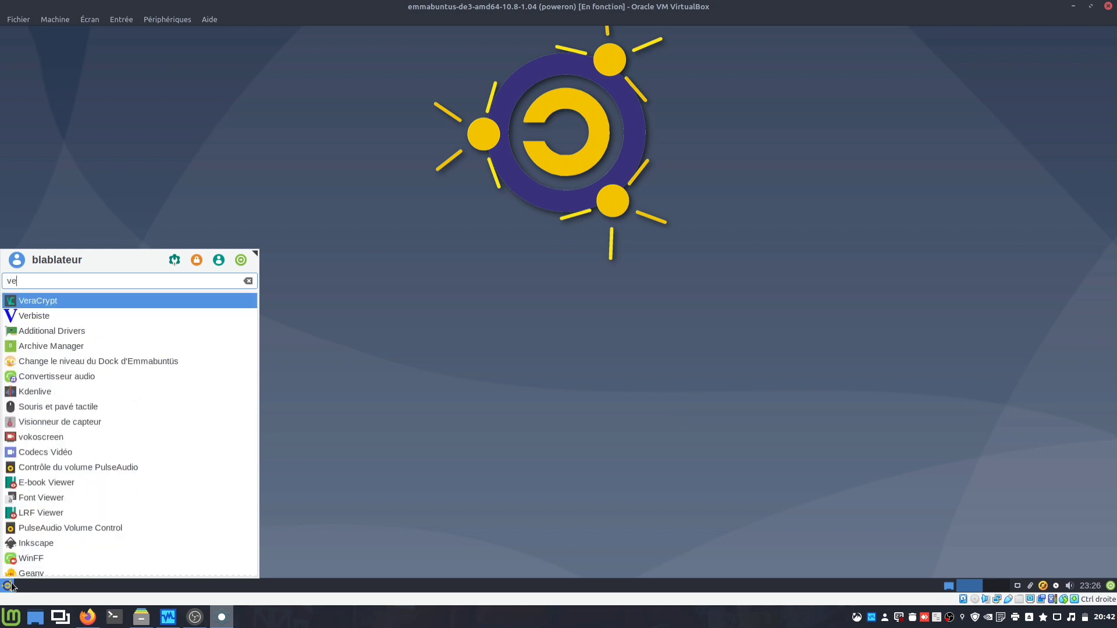
type("r")
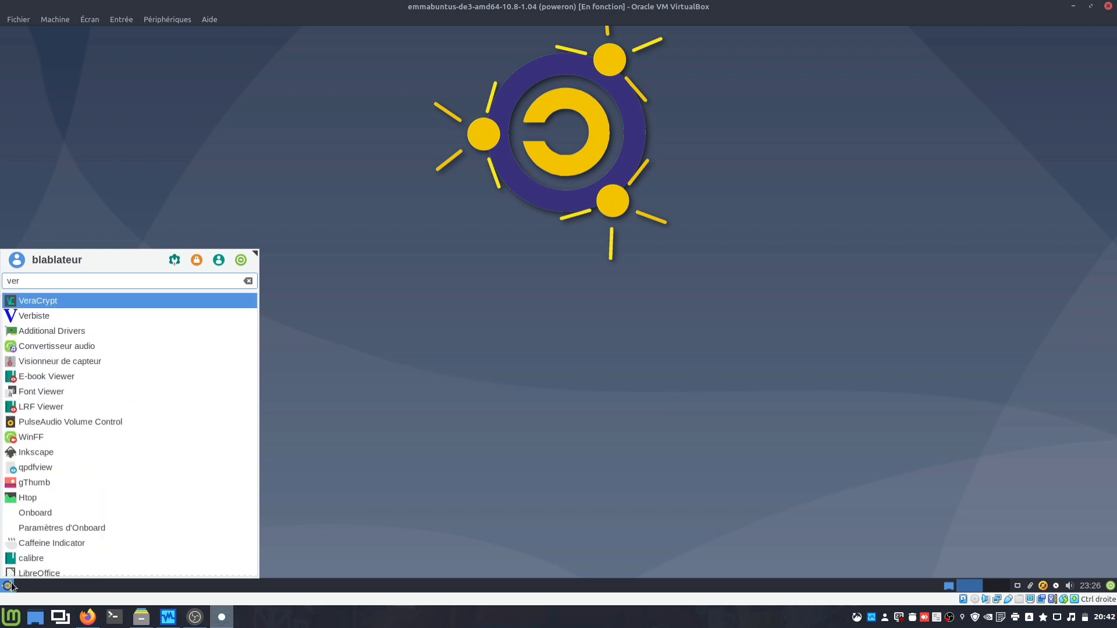
key("Return")
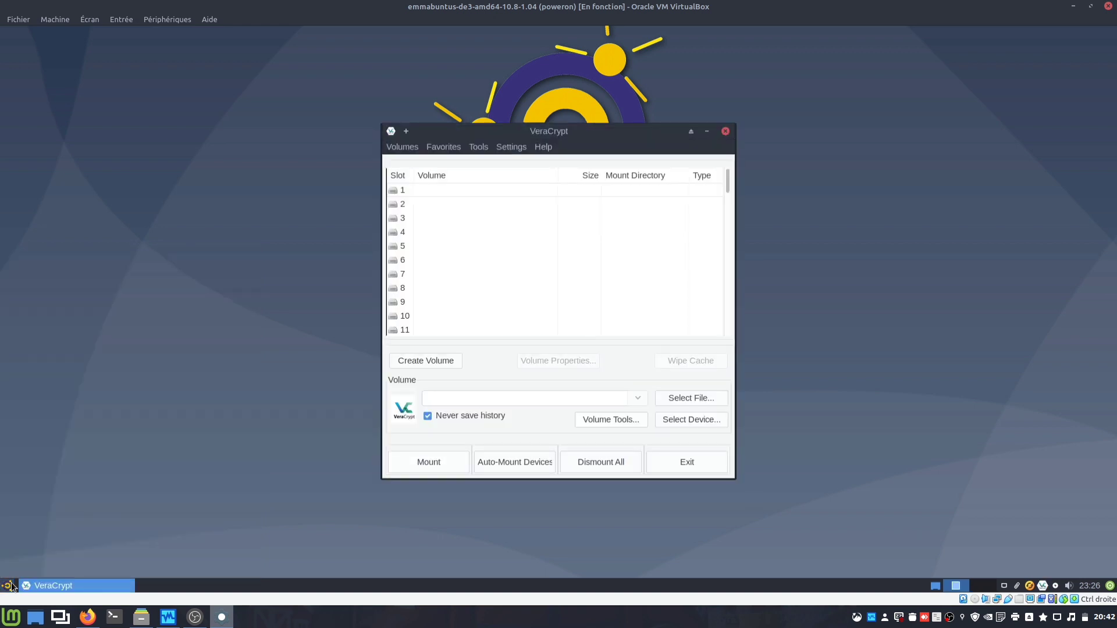
Step: Check in Help > About that VeraCrypt is version 1.24-Update7
left_click(544, 148)
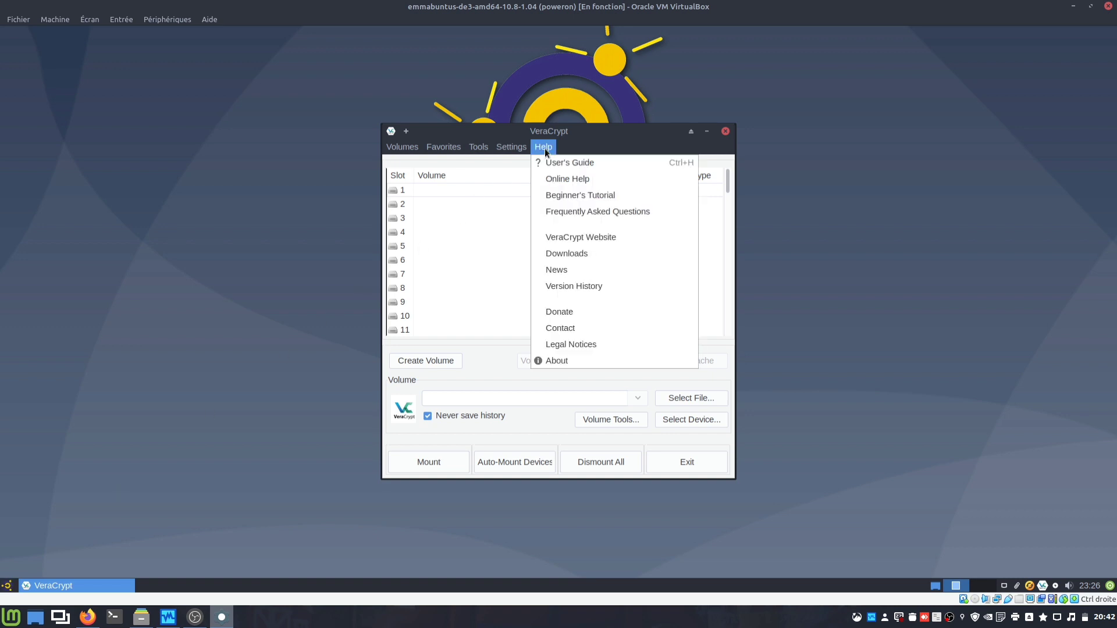
left_click(560, 362)
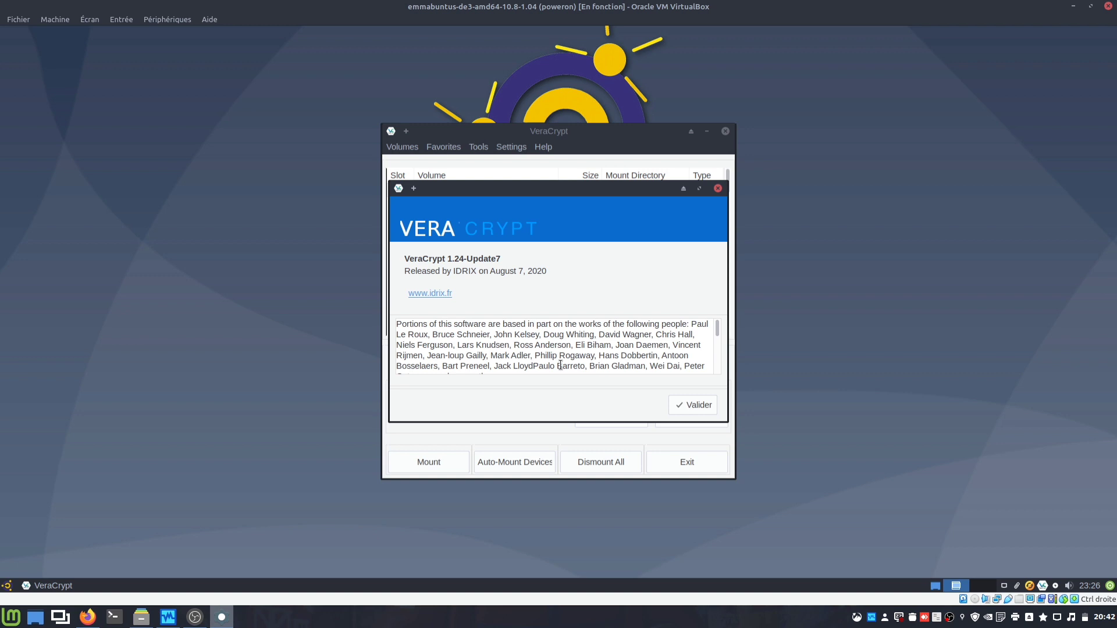
left_click(682, 404)
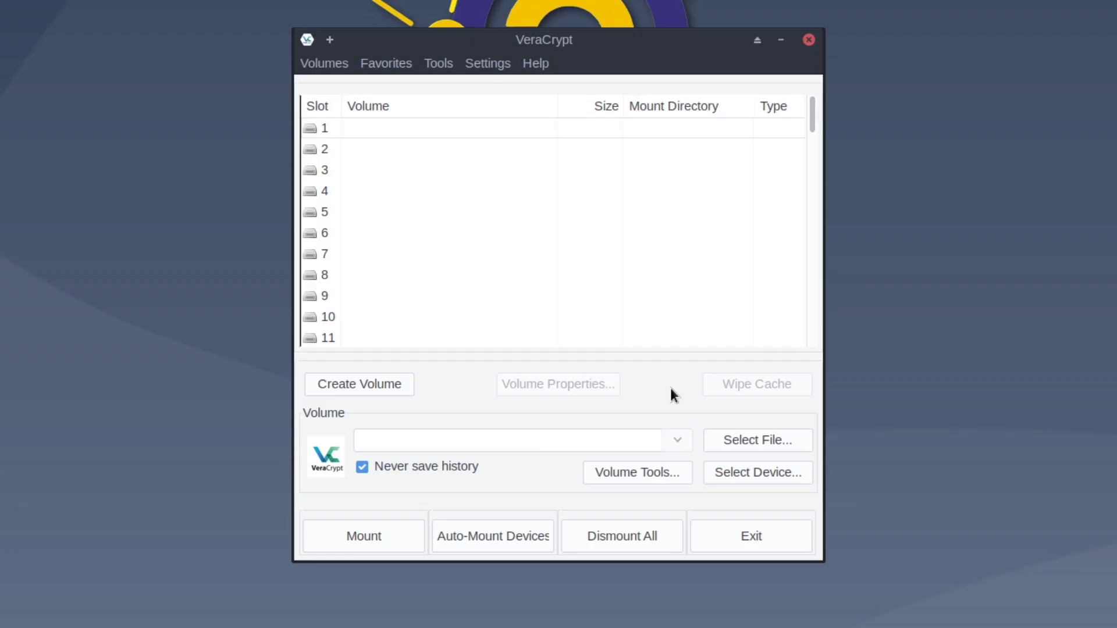
Step: Start the Volume Creation Wizard with an encrypted file container and a standard VeraCrypt volume
left_click(368, 387)
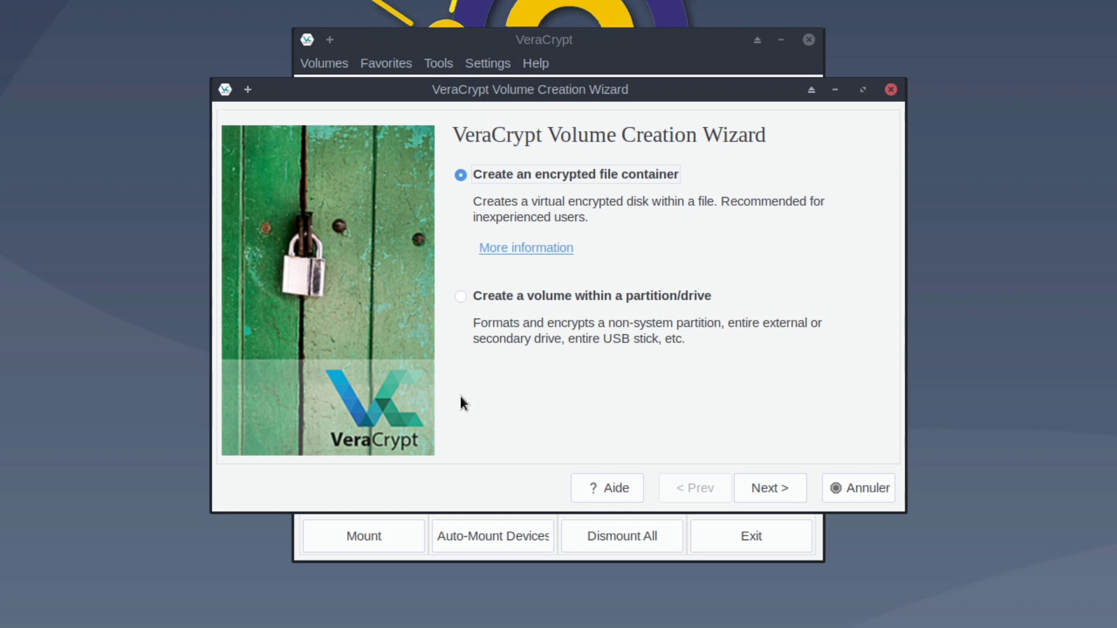
left_click(767, 488)
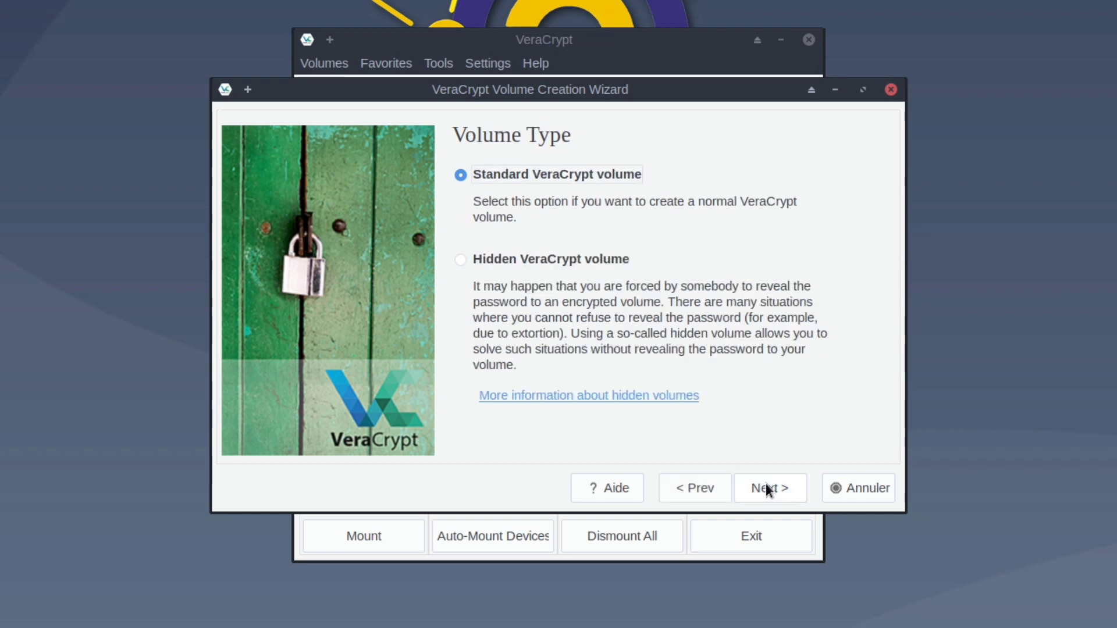
left_click(766, 488)
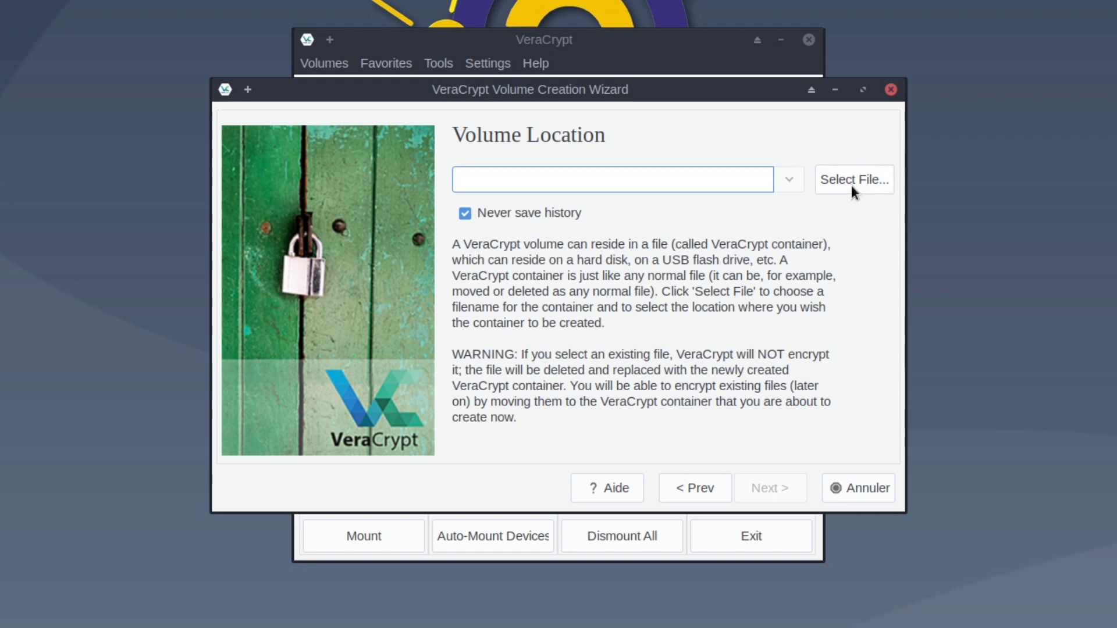
Step: Set the container file to TestVeracrypt in the Bureau folder and continue
left_click(851, 185)
double_click(512, 191)
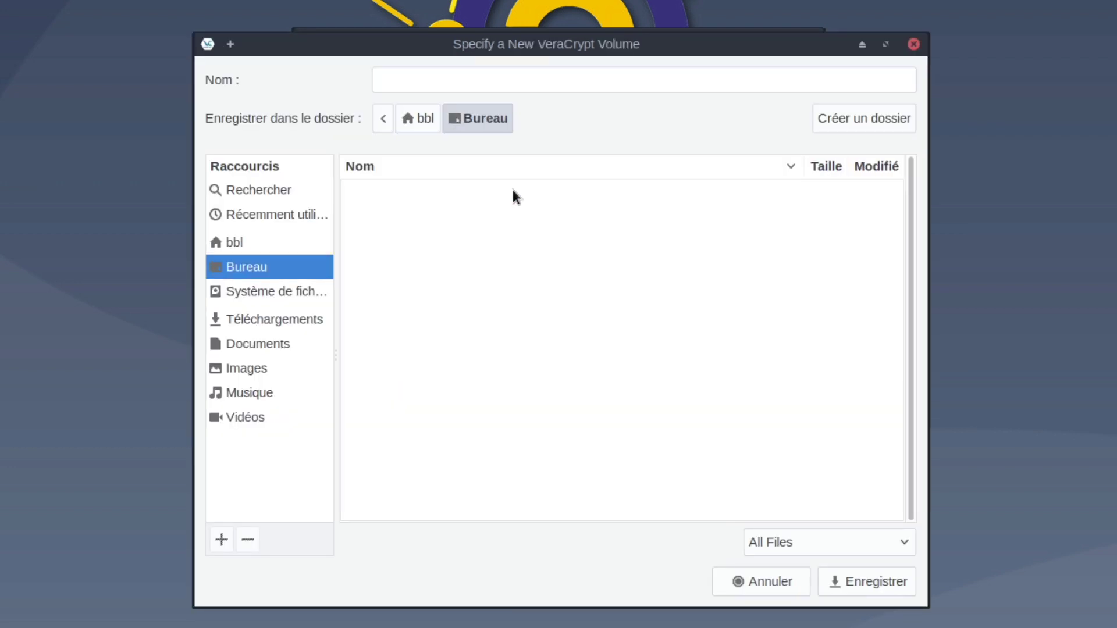
left_click(559, 80)
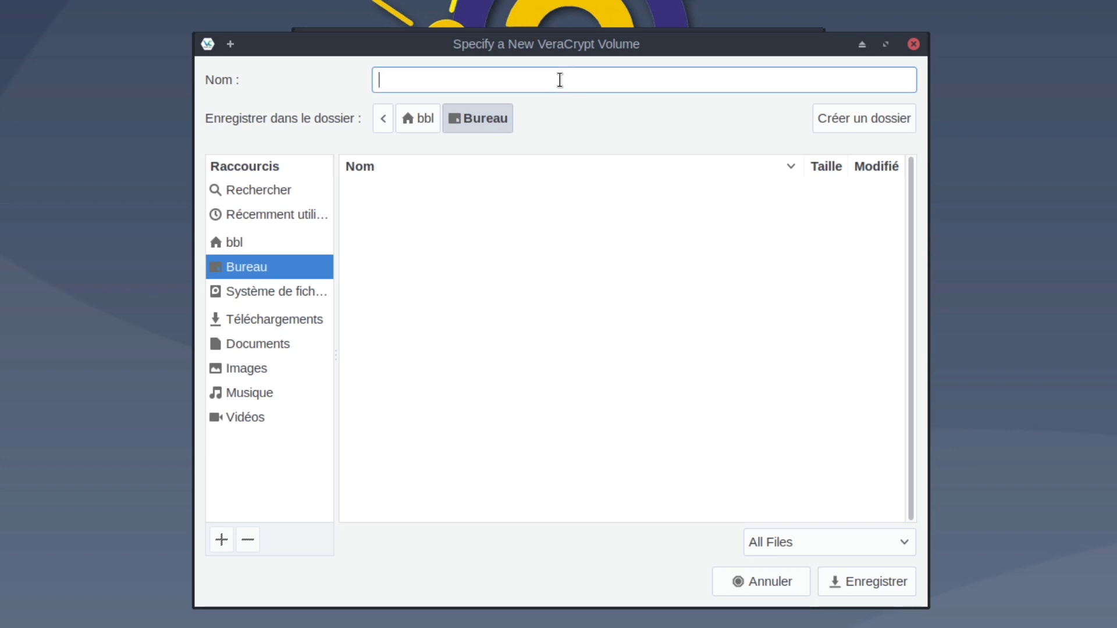
type("TestVeracrypt")
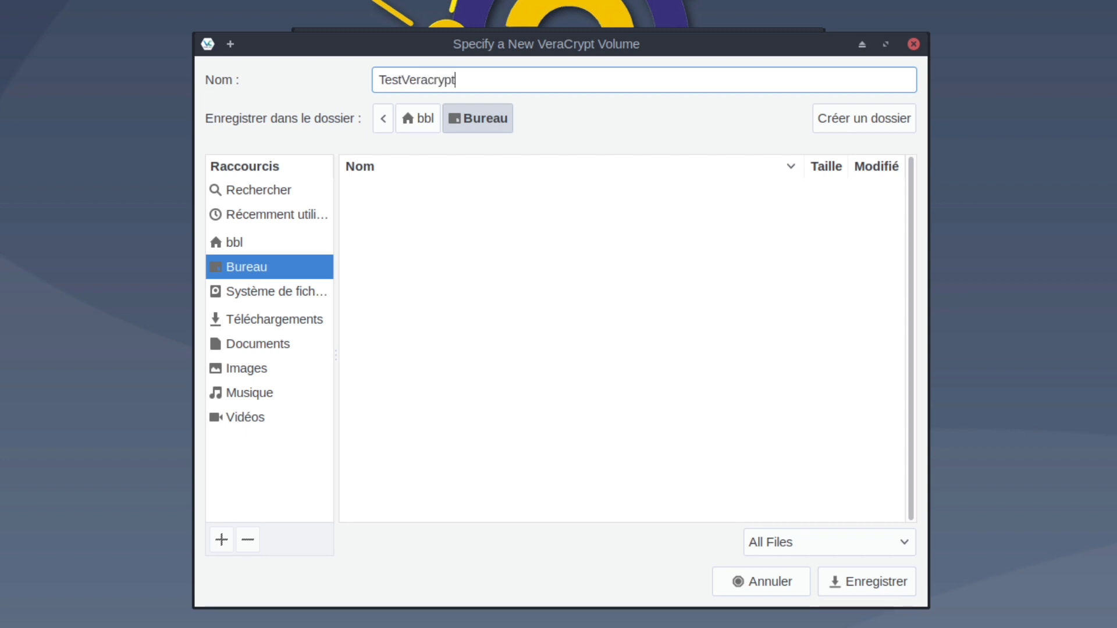
left_click(871, 585)
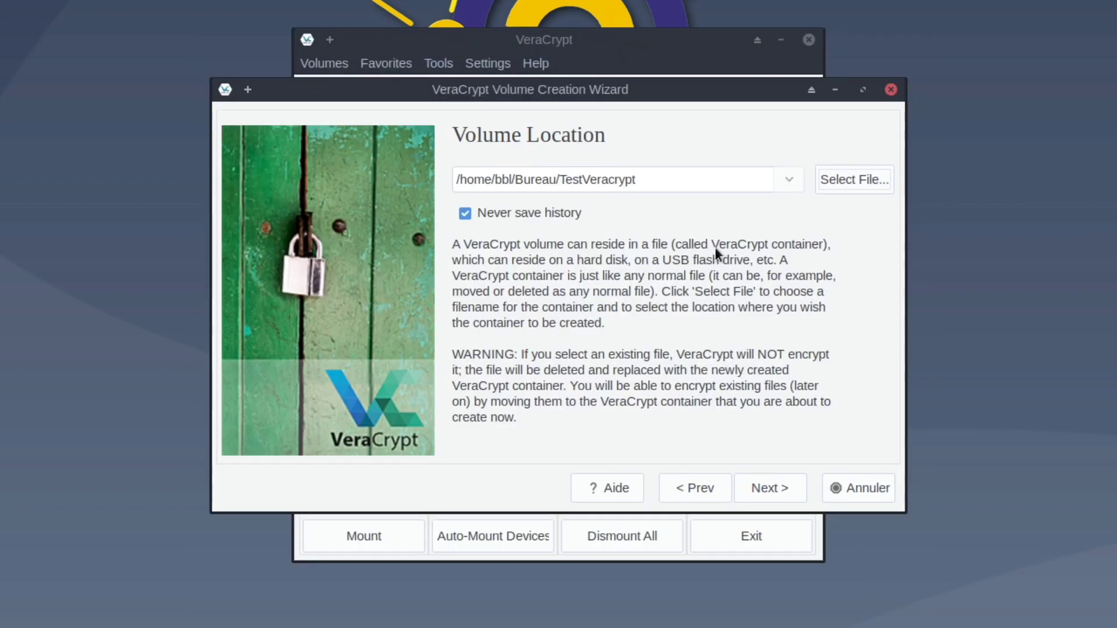
left_click(771, 486)
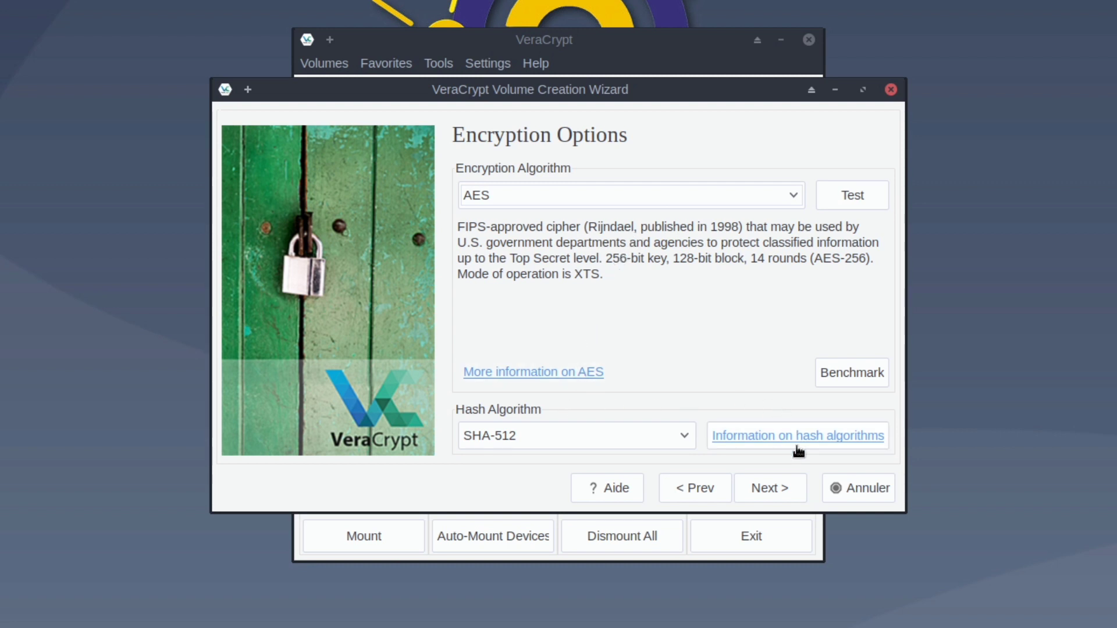
Step: Keep AES with SHA-512 encryption and set the container size to 1 GiB
left_click(778, 491)
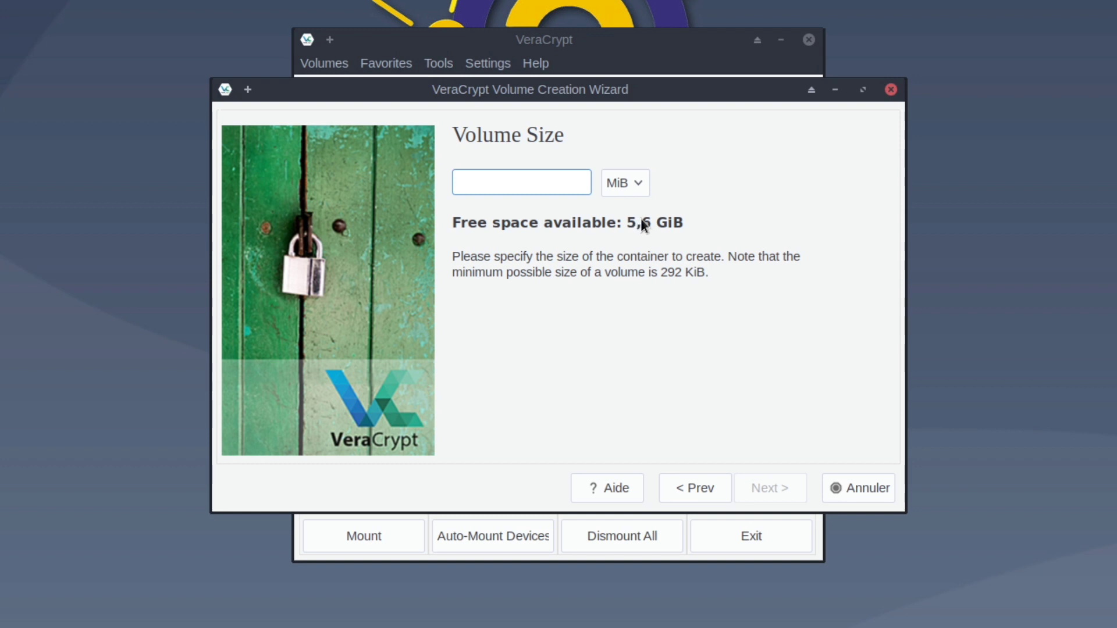
left_click(622, 188)
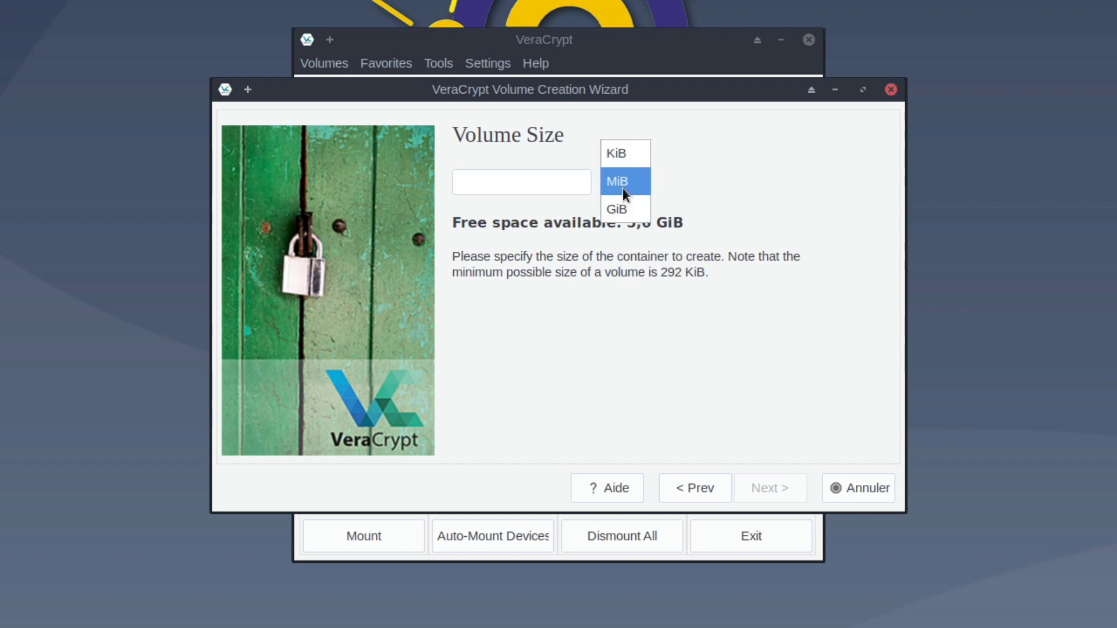
left_click(623, 209)
left_click(568, 186)
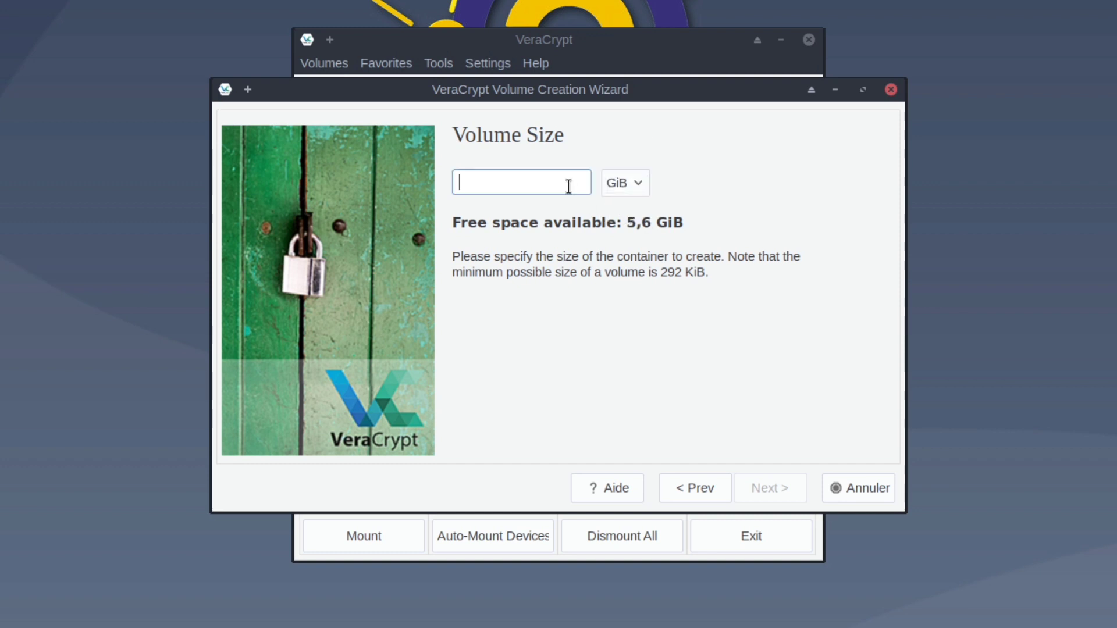
type("1")
left_click(754, 488)
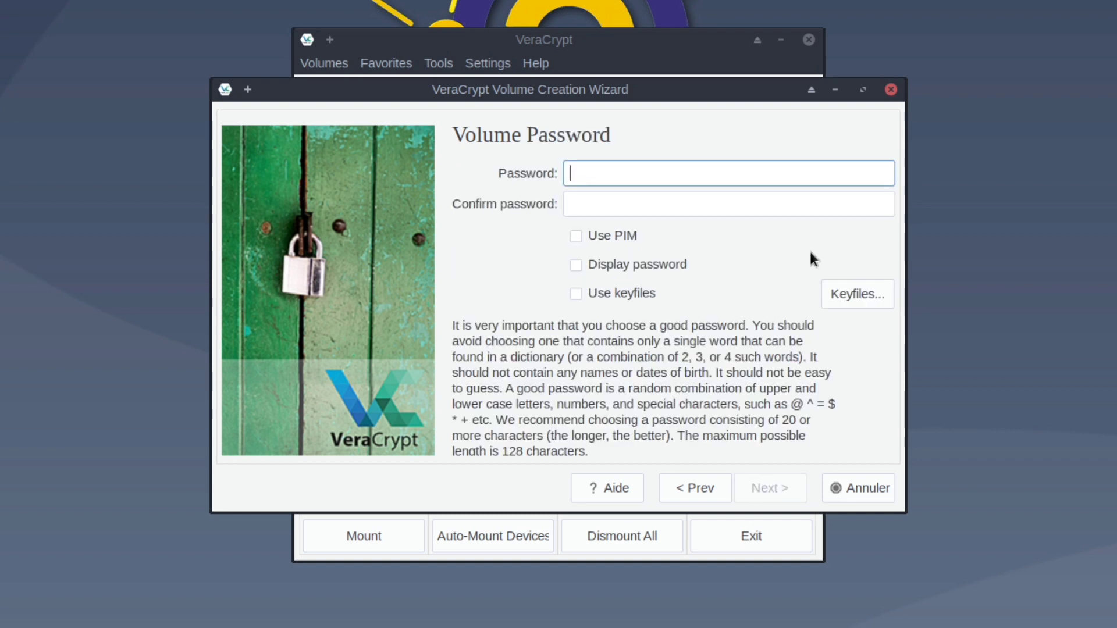
Step: Enter and confirm the volume password, accepting the short-password warning
type("••••••••")
key("Tab")
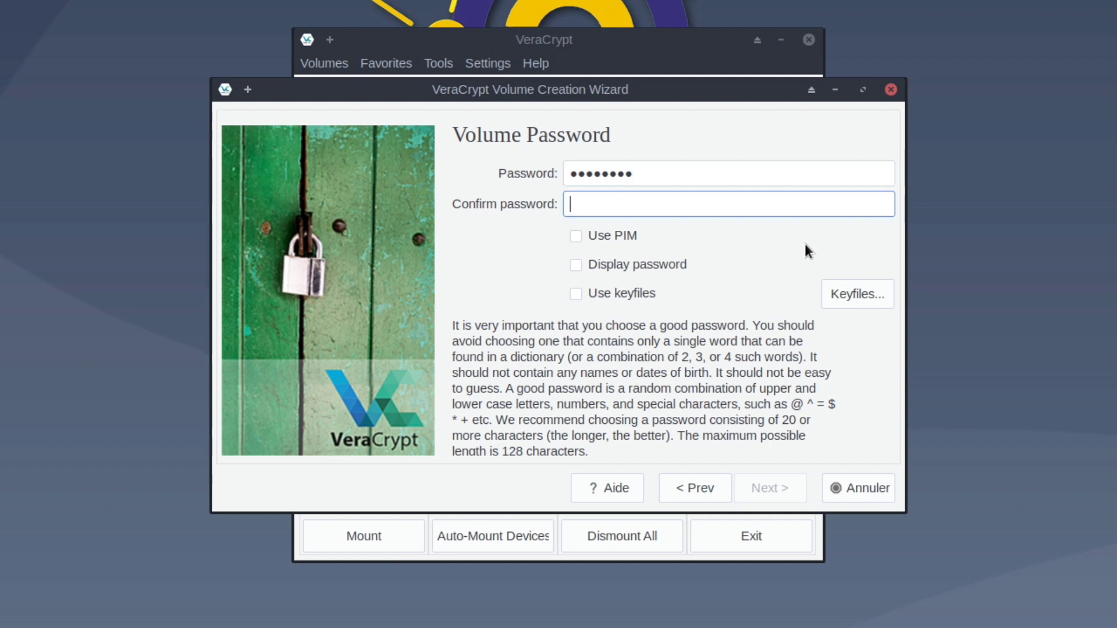
type("••••••••")
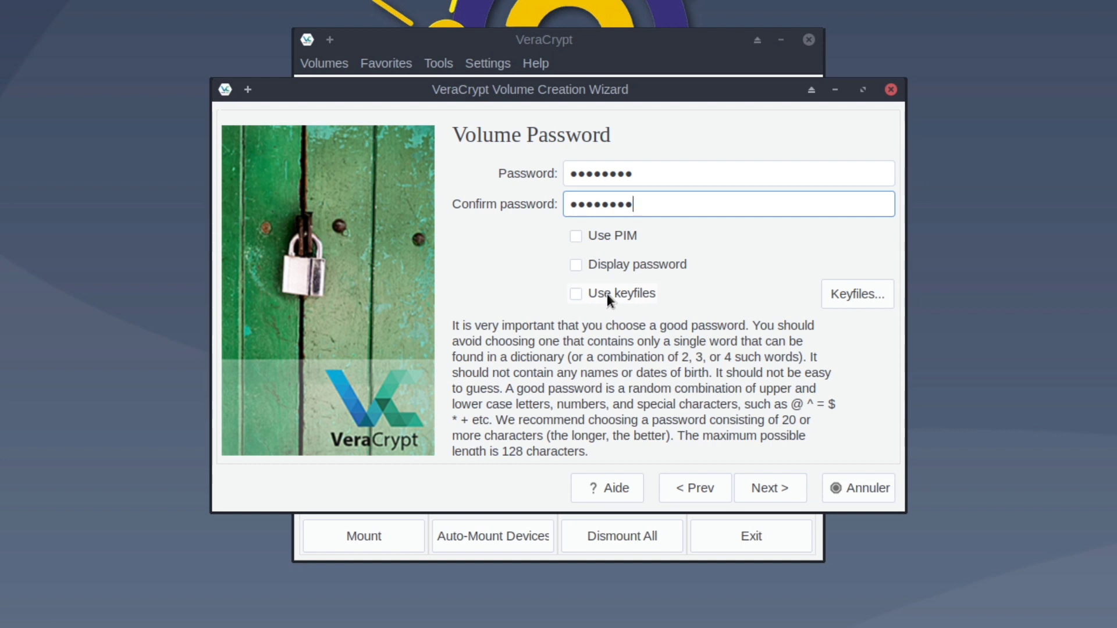
left_click(789, 487)
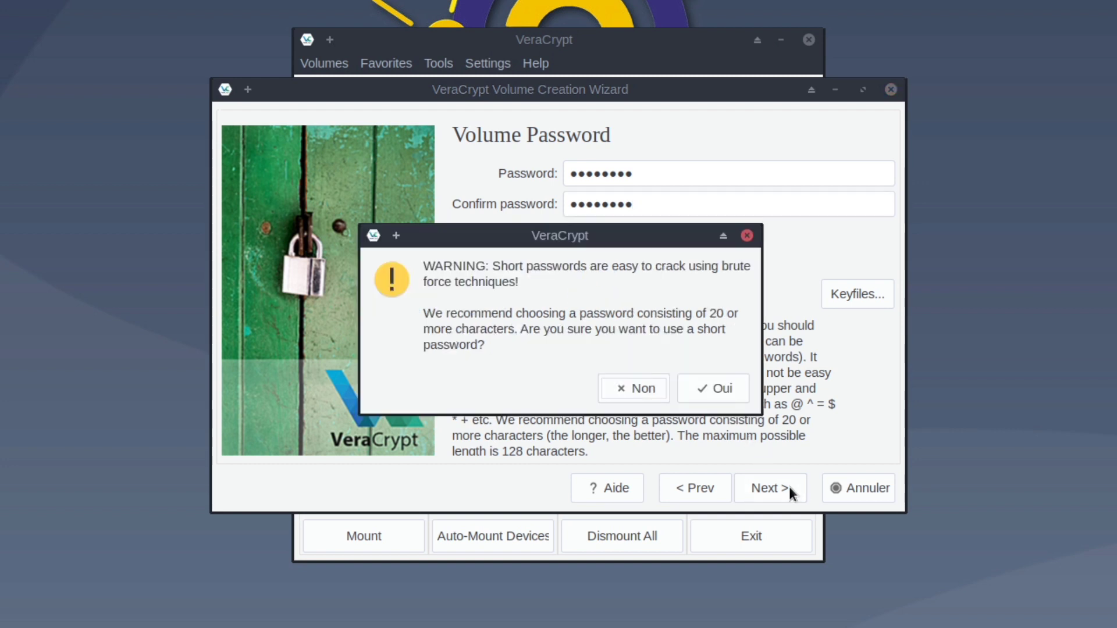
left_click(721, 397)
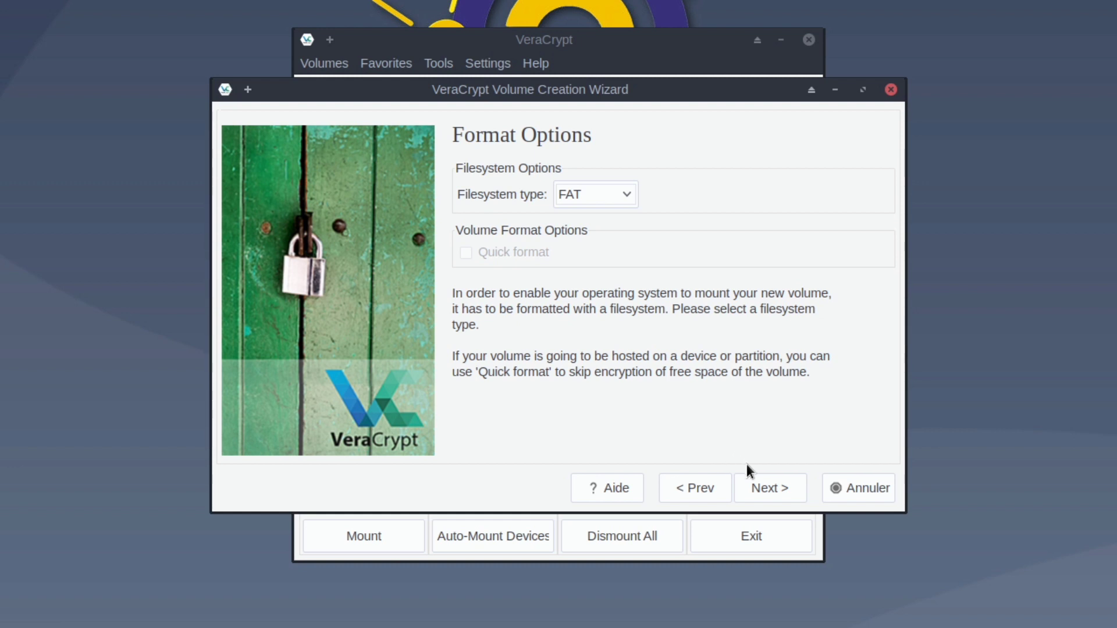
Step: Change the container's filesystem type from FAT to Linux Ext4 and continue
left_click(765, 486)
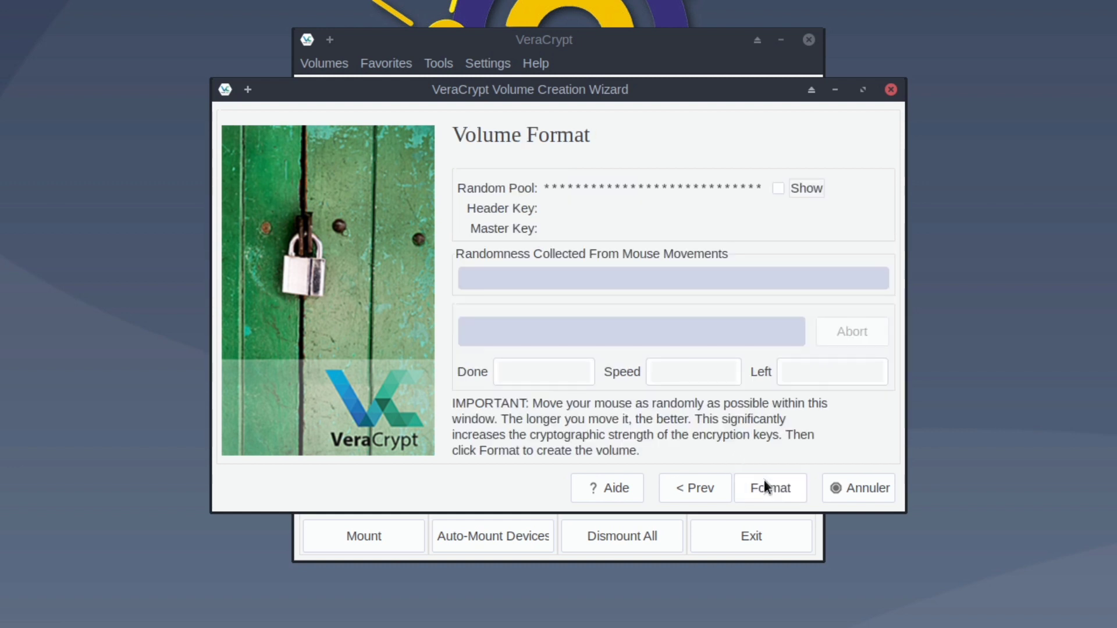
left_click(715, 488)
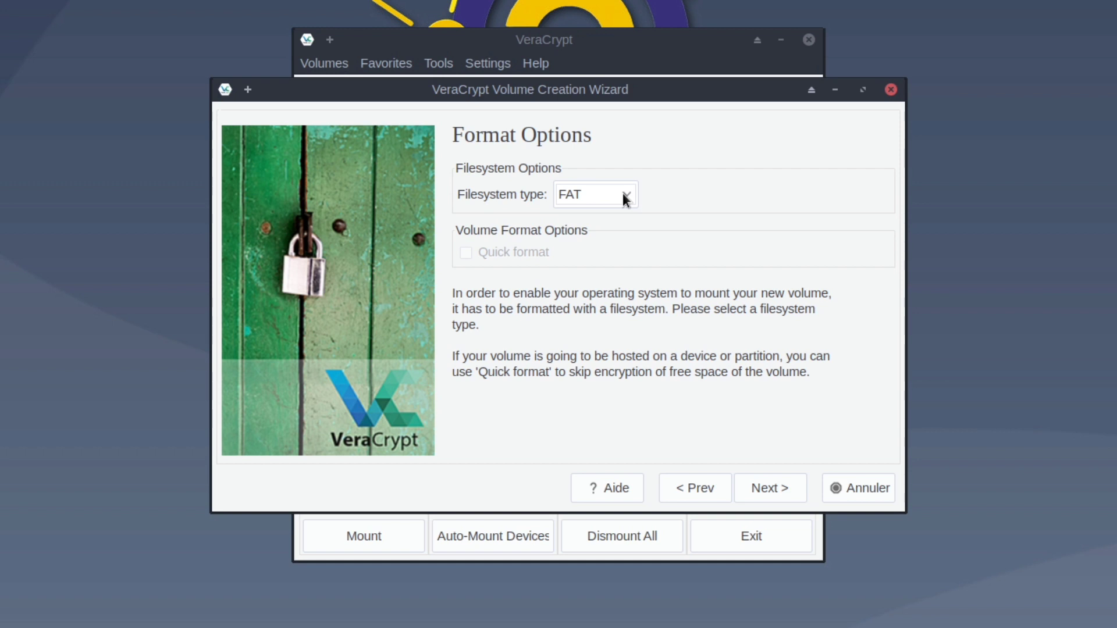
left_click(623, 193)
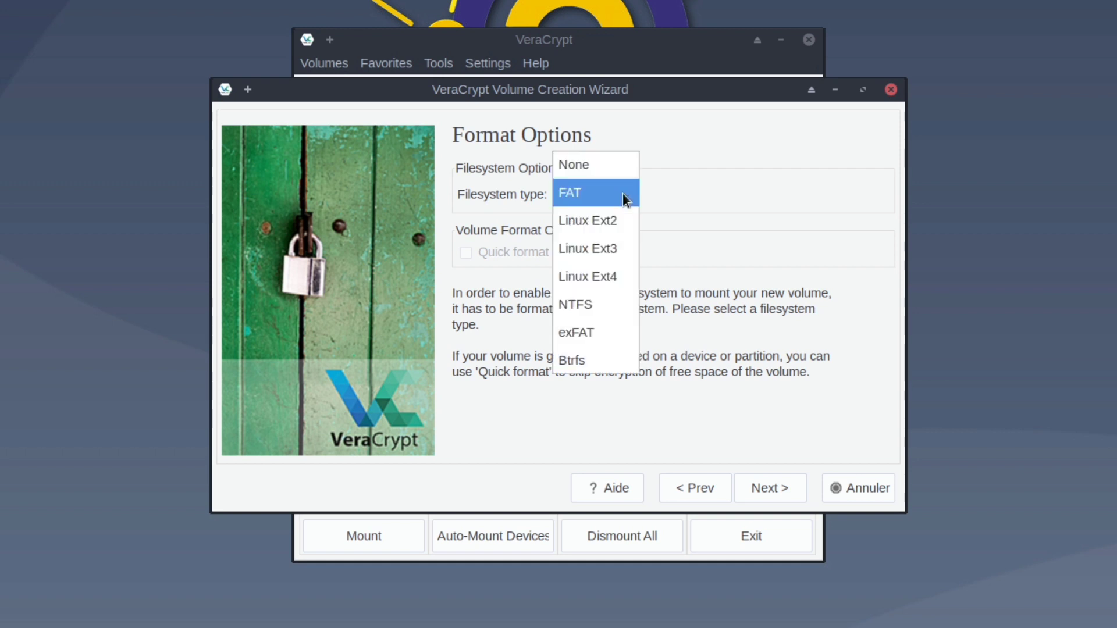
left_click(580, 277)
left_click(768, 486)
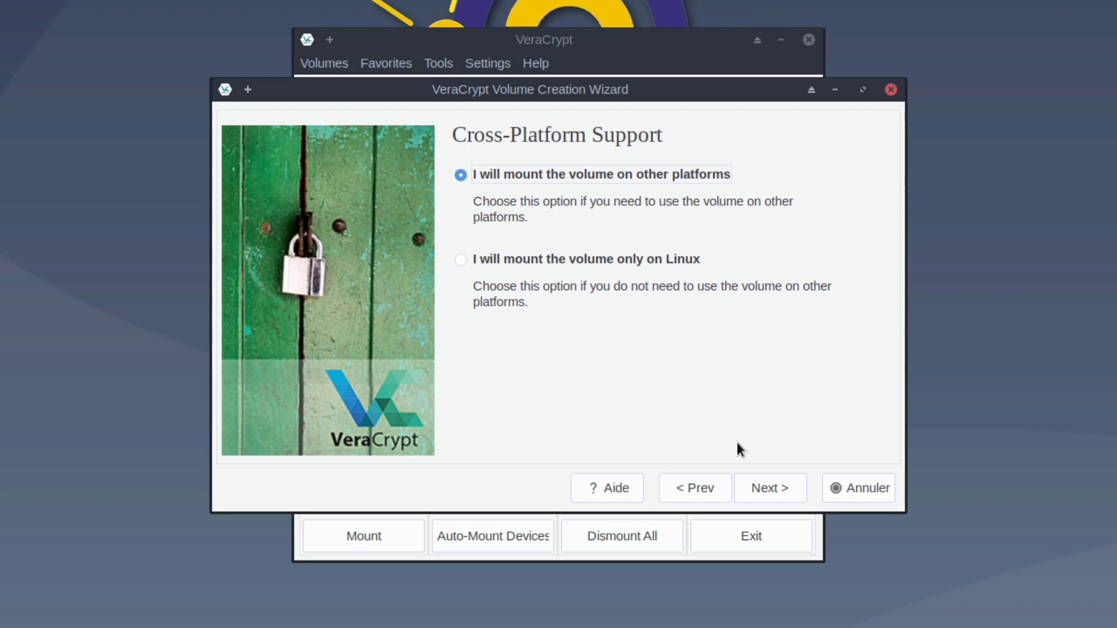
Step: Make the new volume Linux-only and format it until the administrator password prompt appears
left_click(572, 259)
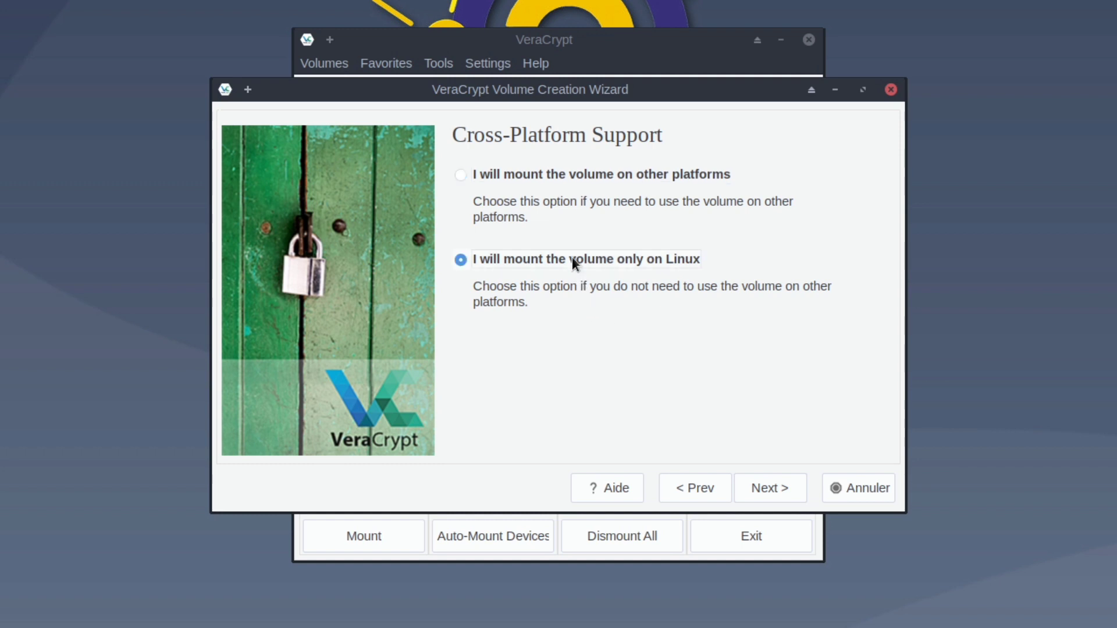
left_click(763, 487)
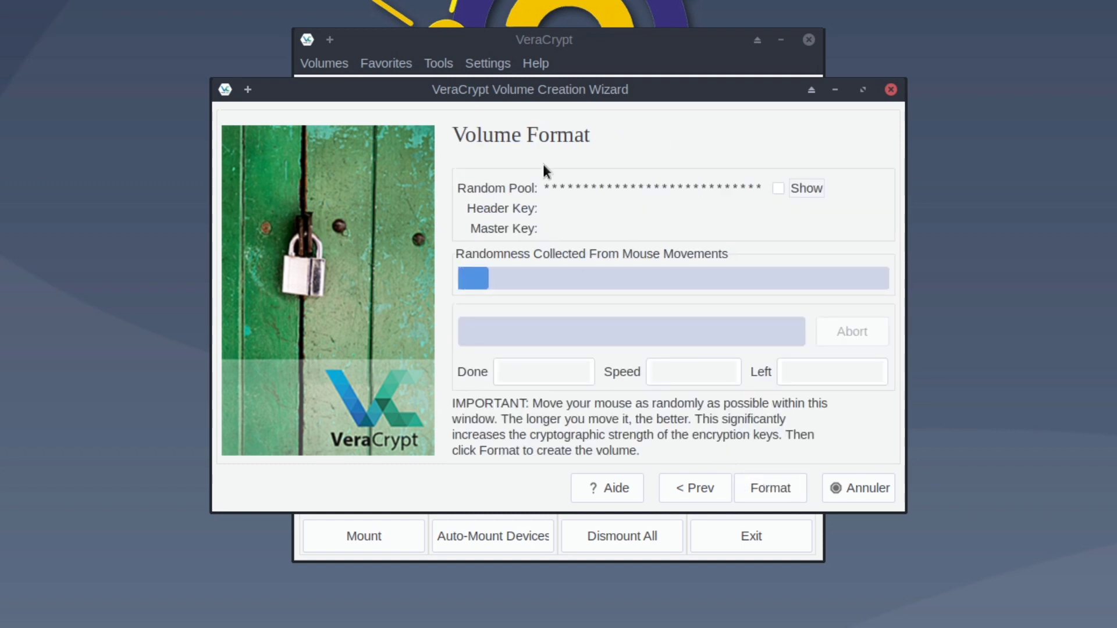
left_click(778, 188)
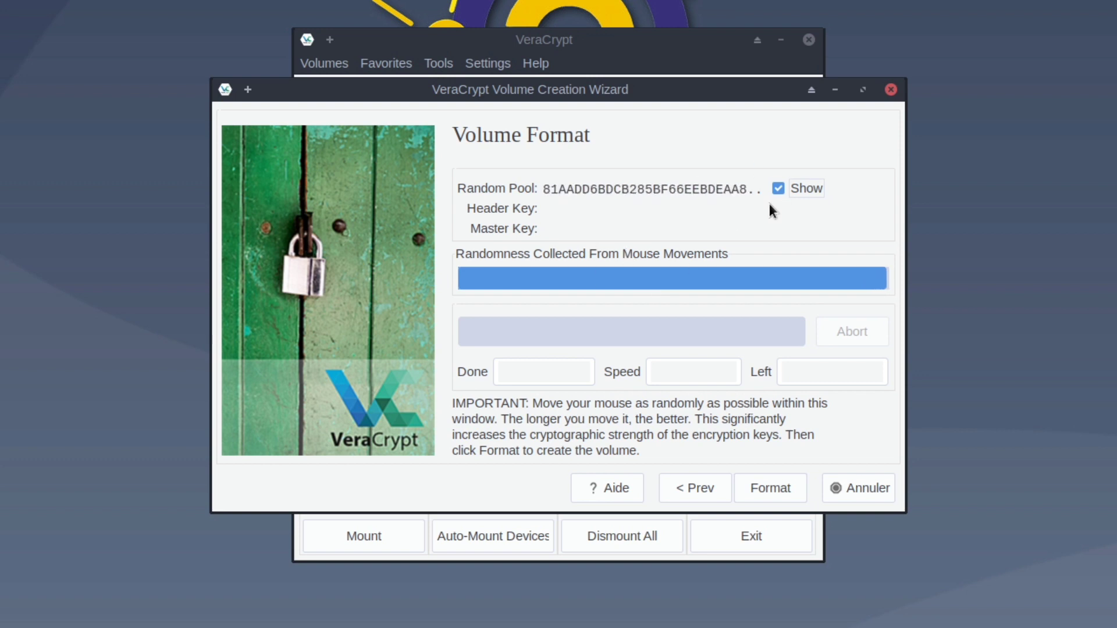
left_click(783, 487)
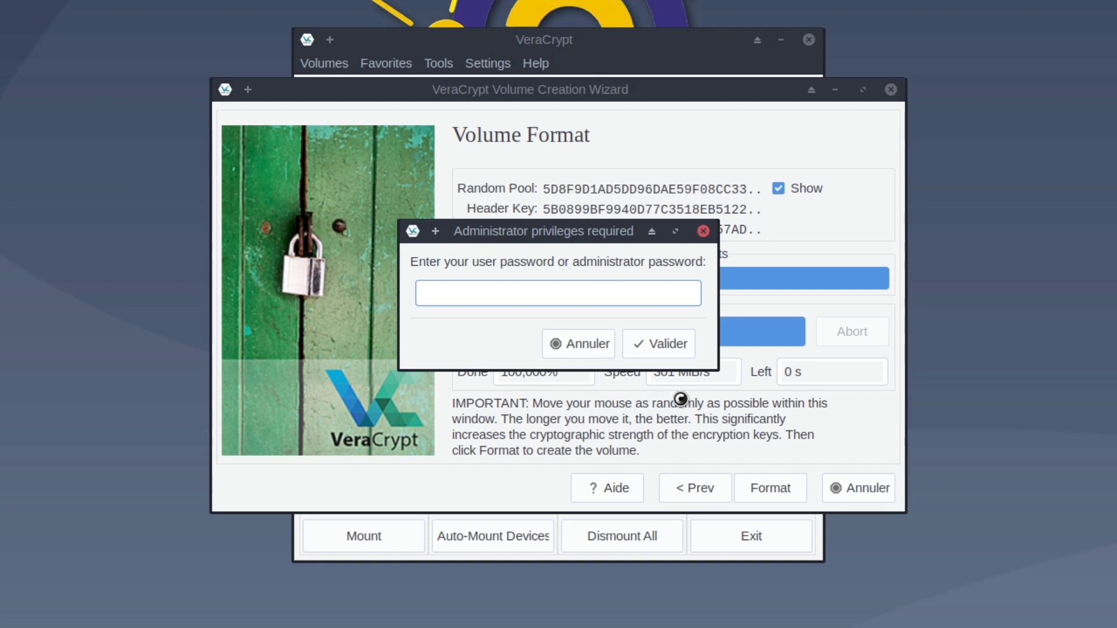
Step: Enter the administrator password, acknowledge the volume-created message, and exit the creation wizard
type("******")
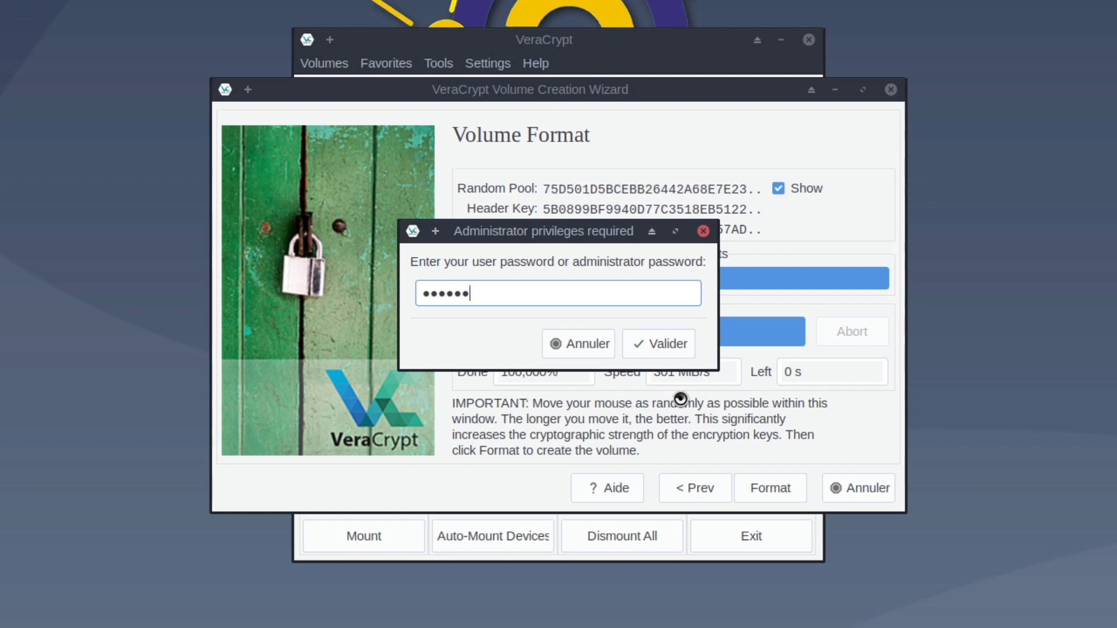
key("Return")
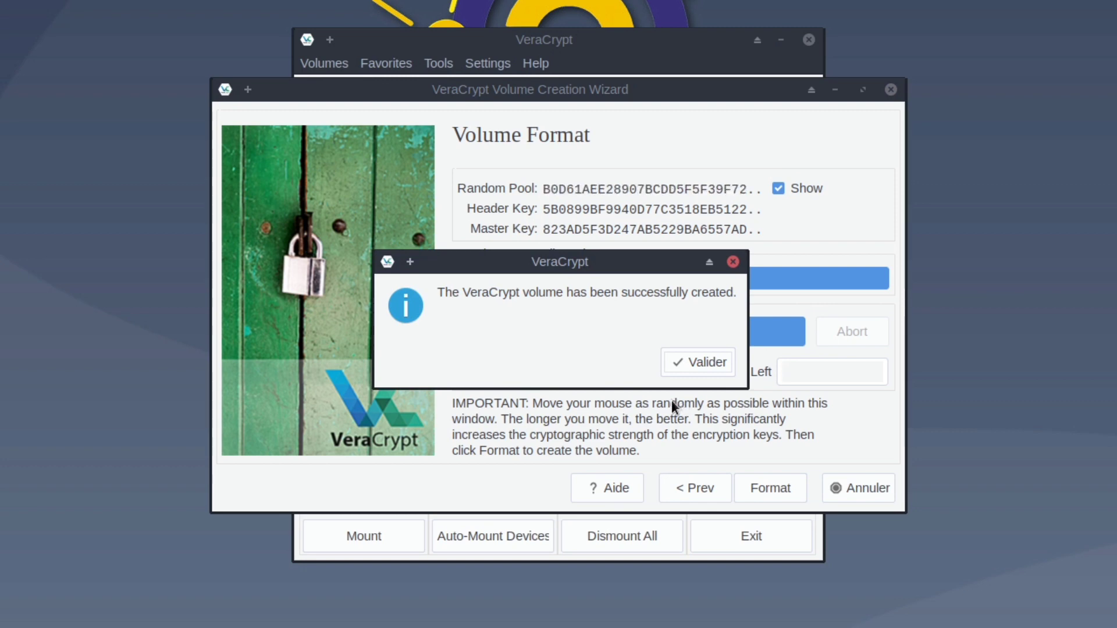
left_click(710, 361)
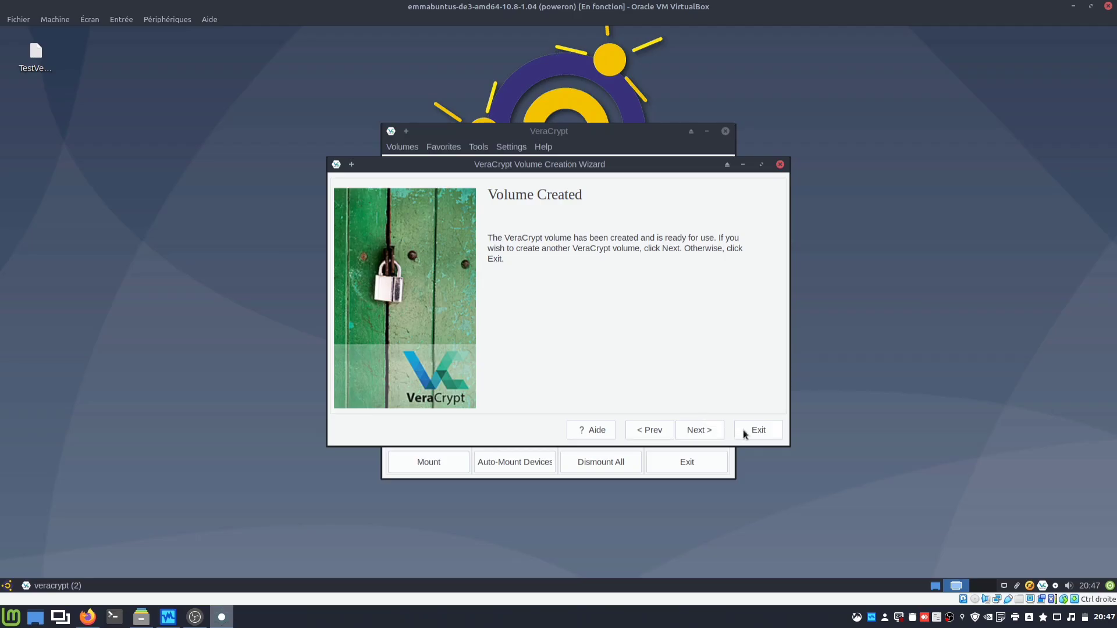
left_click(744, 432)
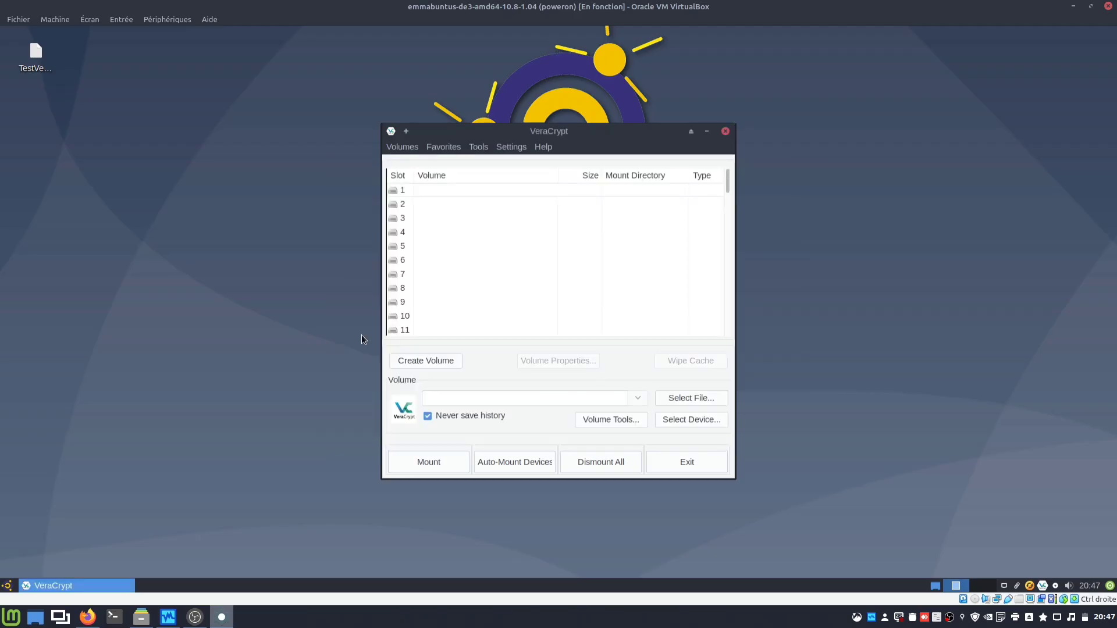
left_click(47, 69)
right_click(45, 70)
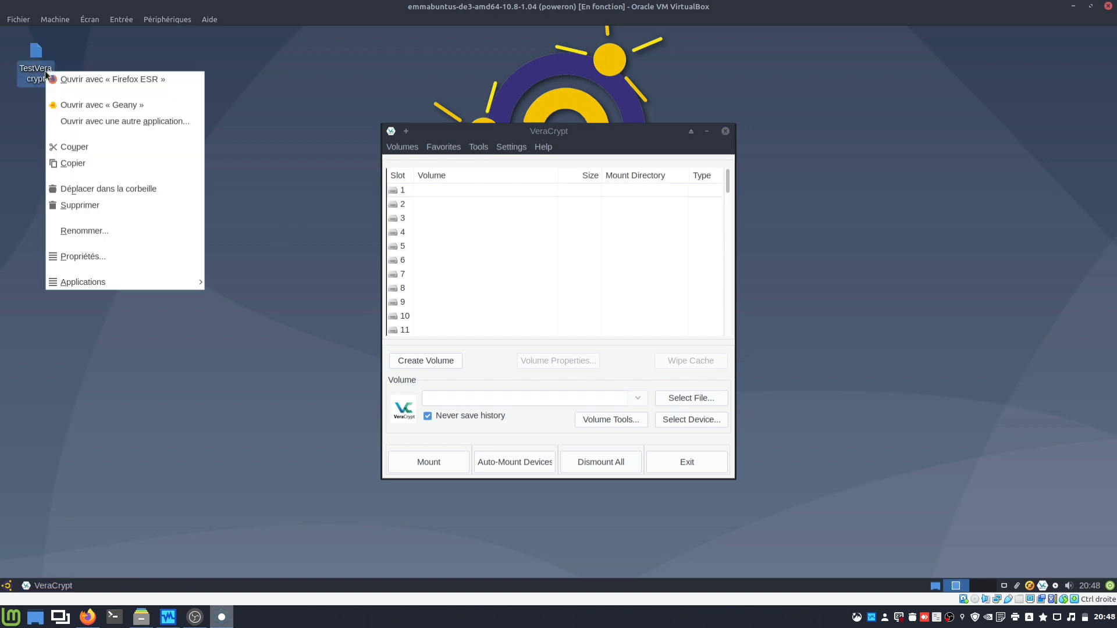
left_click(109, 260)
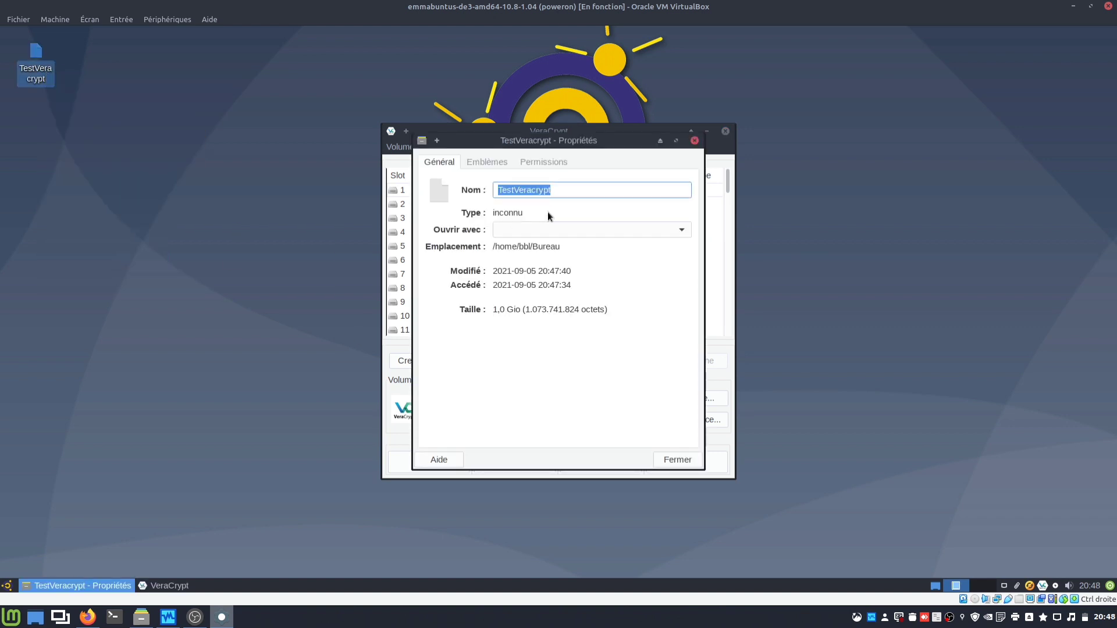
left_click(677, 459)
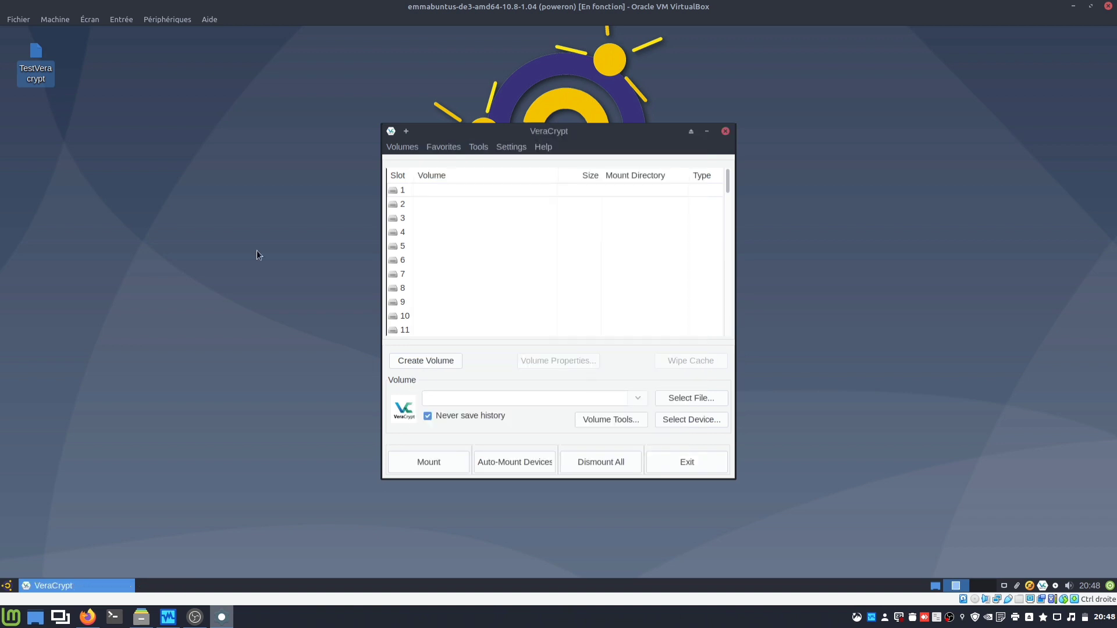
left_click(32, 83)
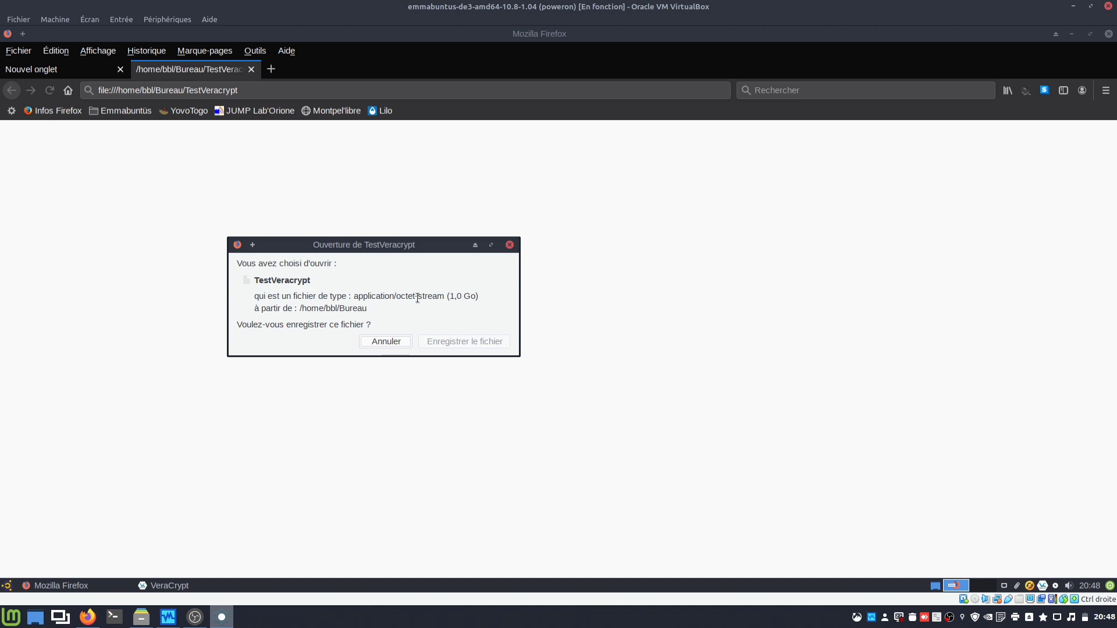
left_click(391, 341)
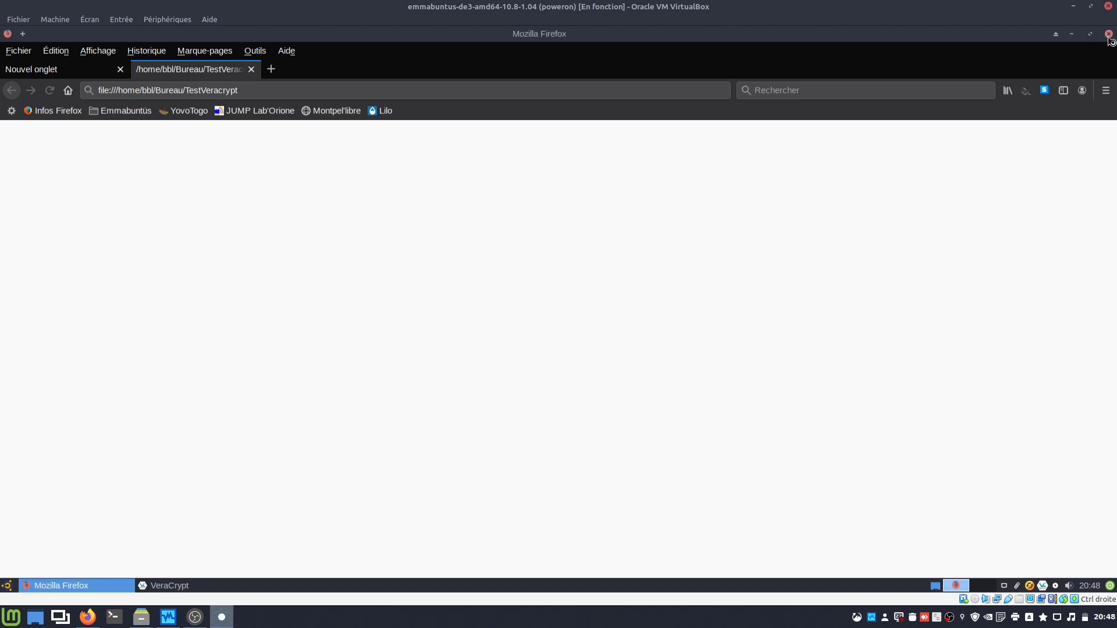
left_click(1109, 35)
left_click(692, 334)
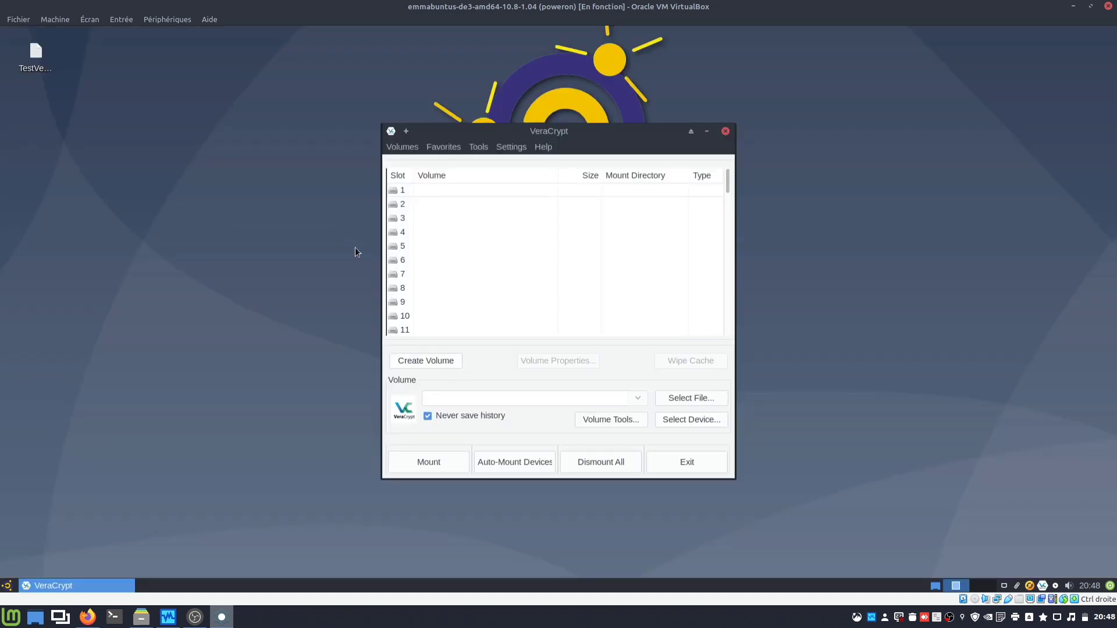
Step: Select slot 1 and choose the TestVeracrypt container file from the Bureau folder
left_click(419, 192)
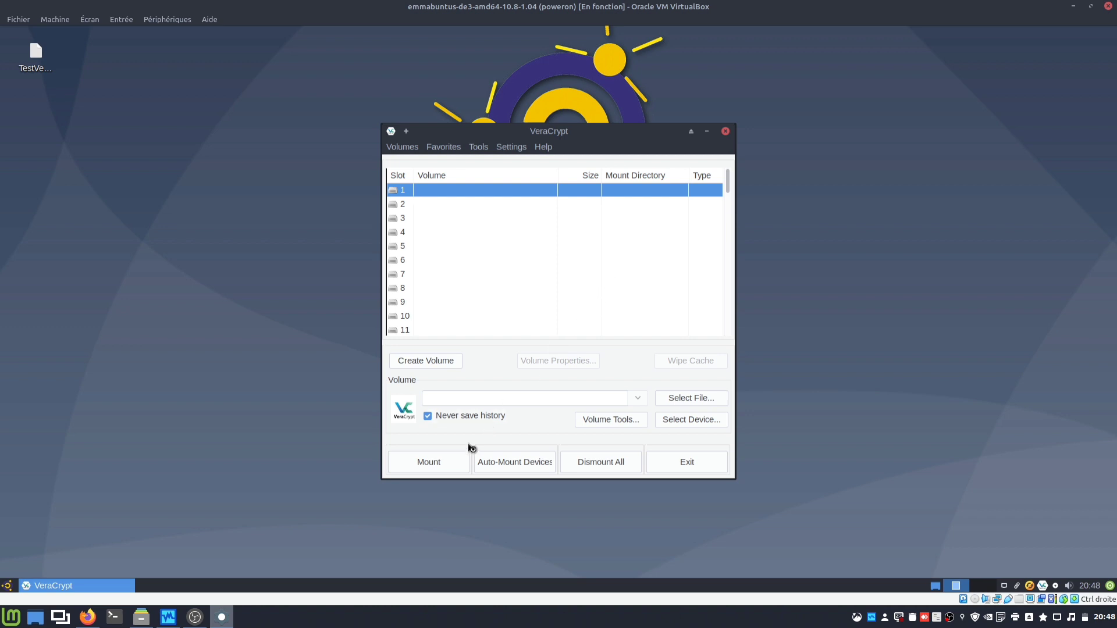
left_click(672, 401)
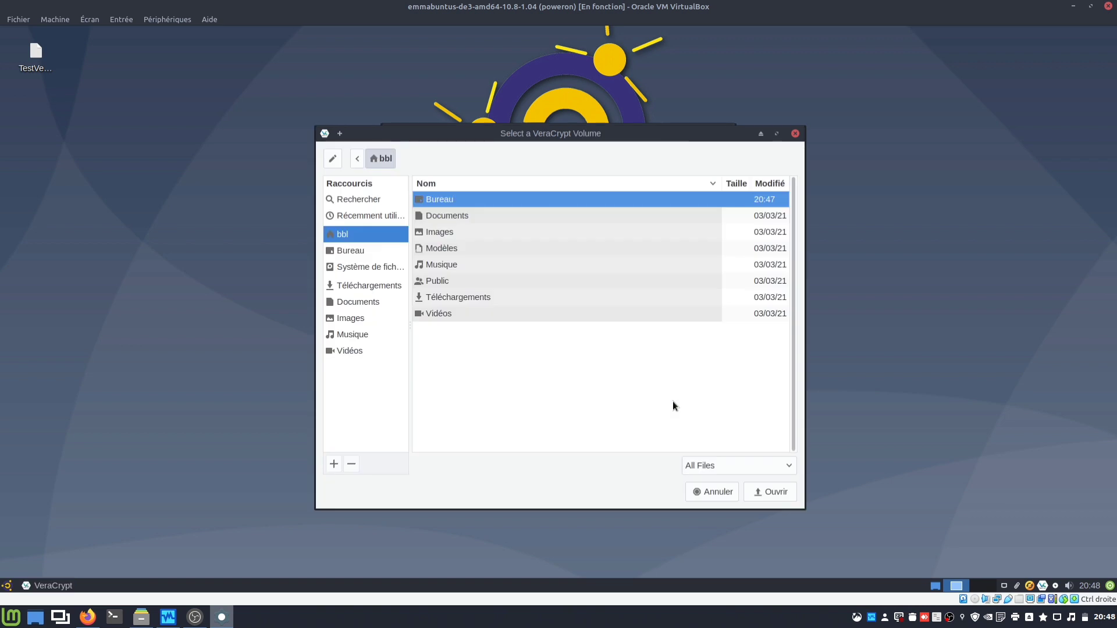
double_click(448, 201)
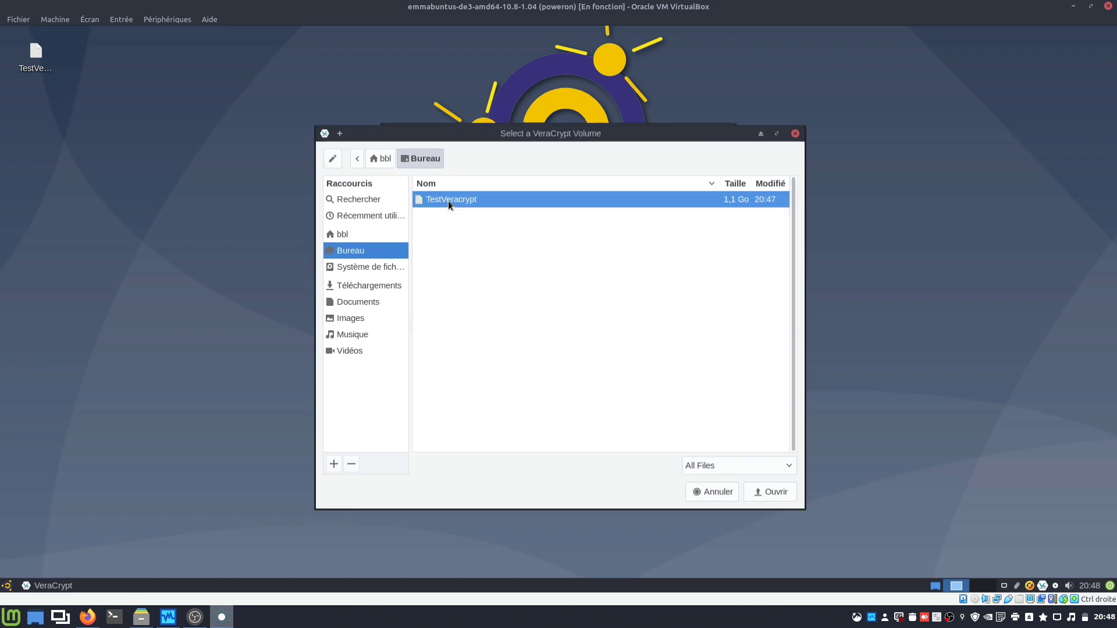
left_click(765, 493)
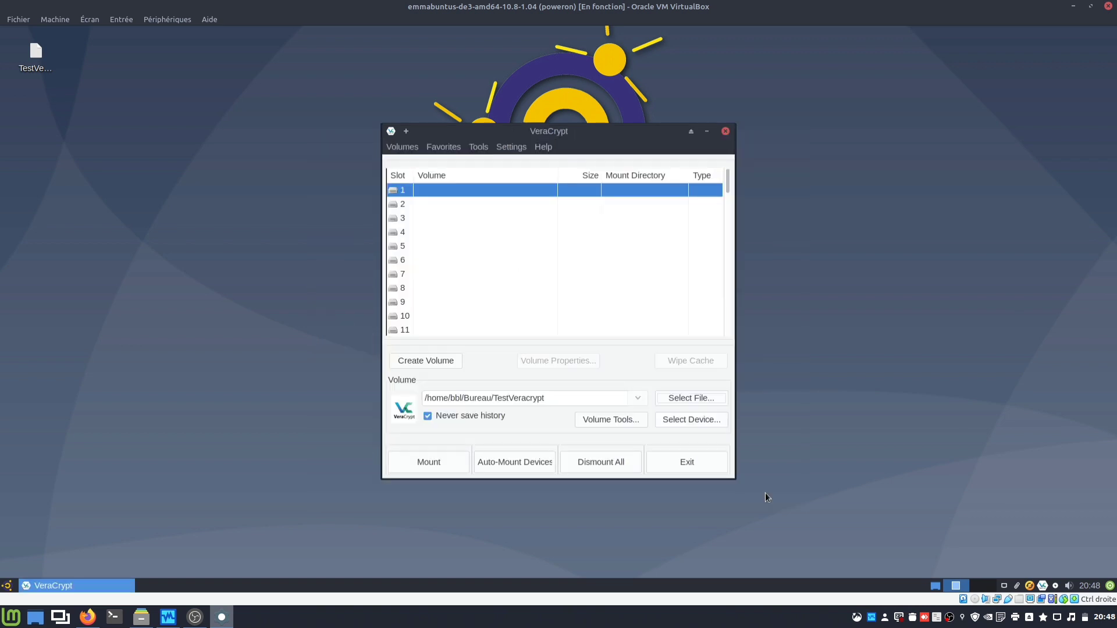
Step: Mount TestVeracrypt with its password, leaving keyfiles turned off
left_click(405, 467)
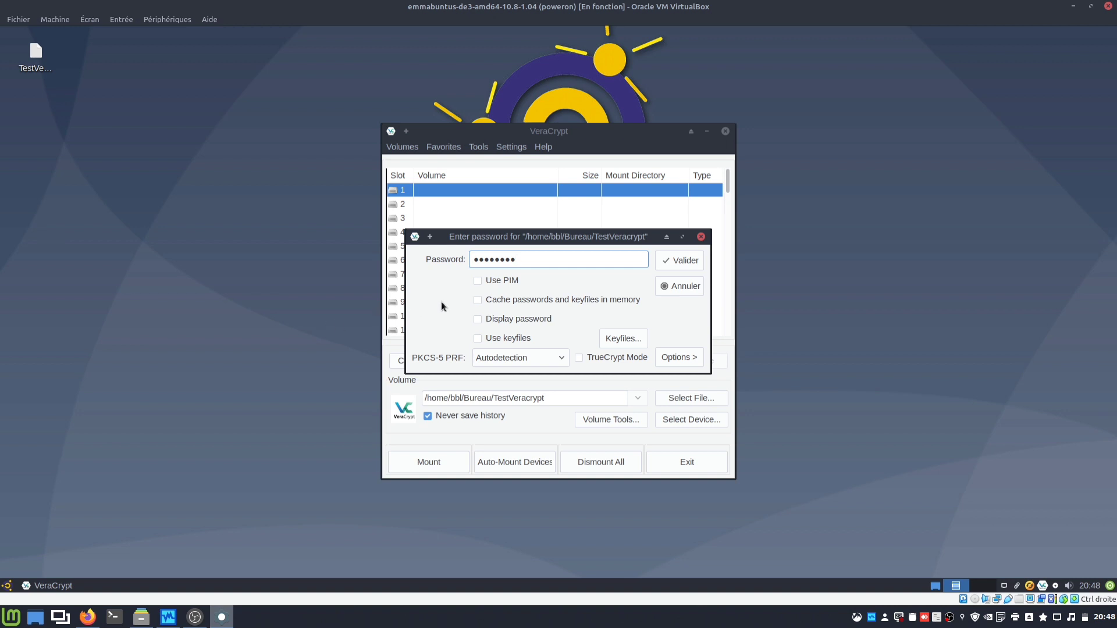
left_click(477, 338)
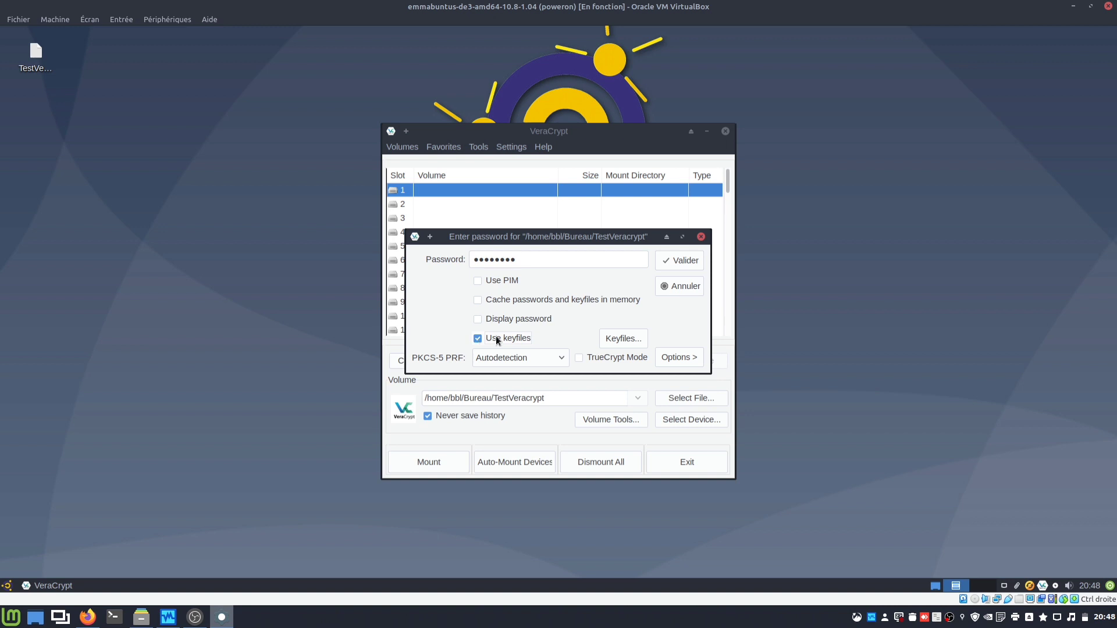
left_click(477, 339)
left_click(675, 264)
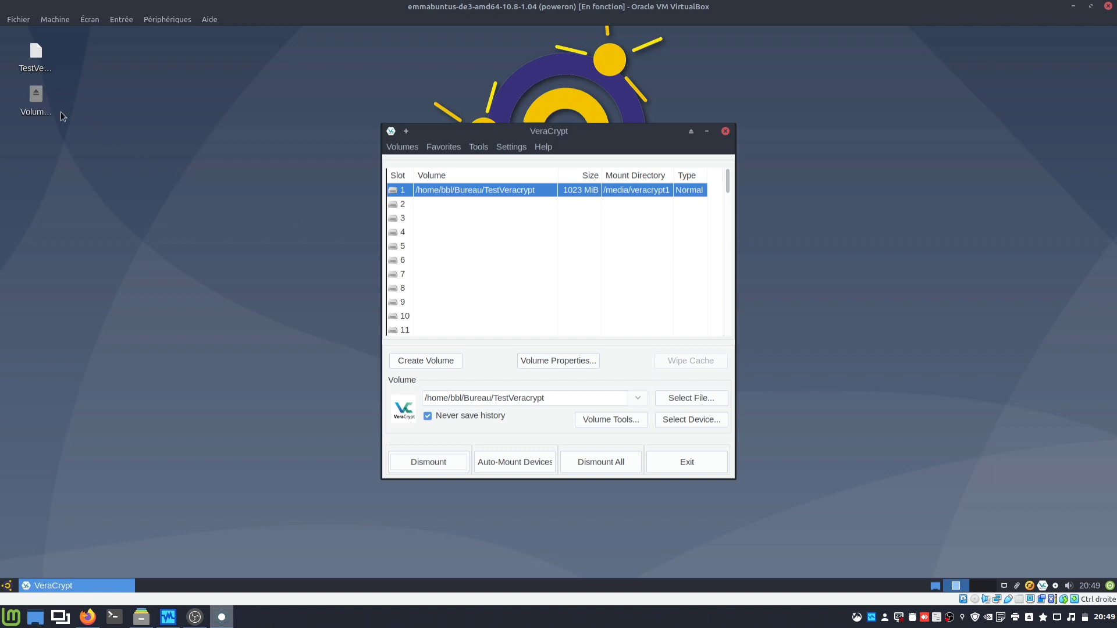
Step: Launch the file manager and arrange it beside the VeraCrypt window
left_click(4, 586)
left_click(175, 351)
double_click(351, 35)
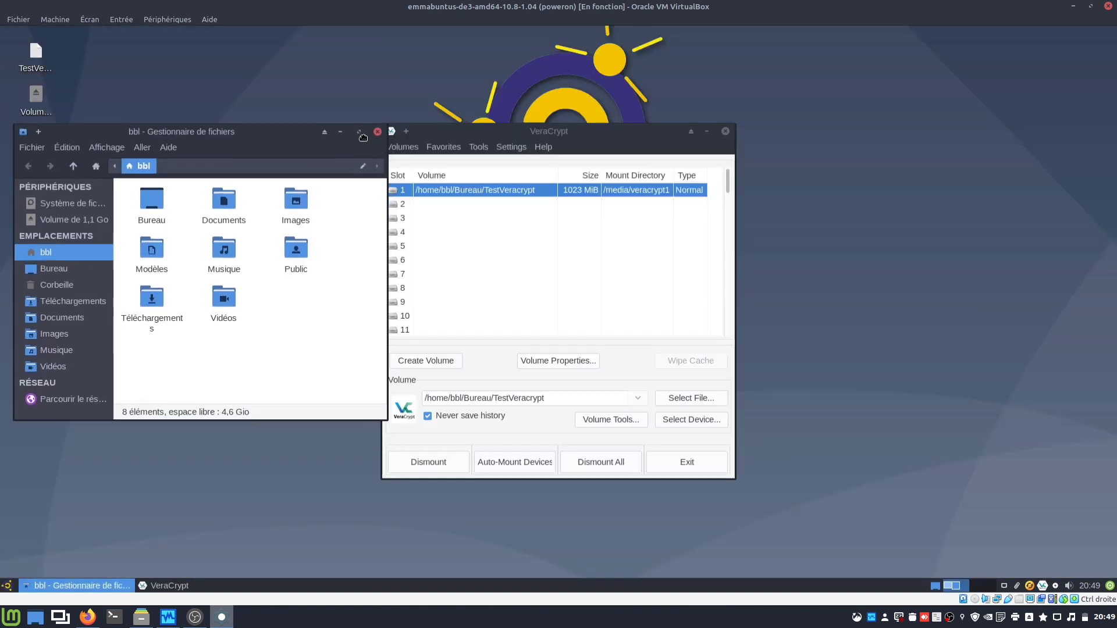
left_click_drag(608, 131, 640, 131)
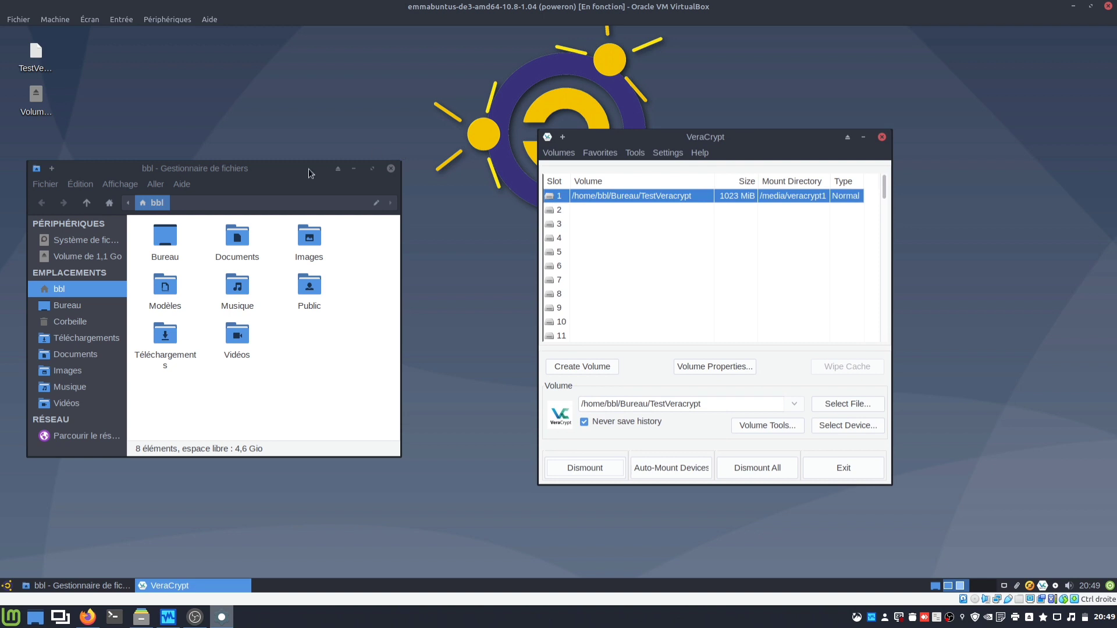
left_click_drag(309, 173, 373, 178)
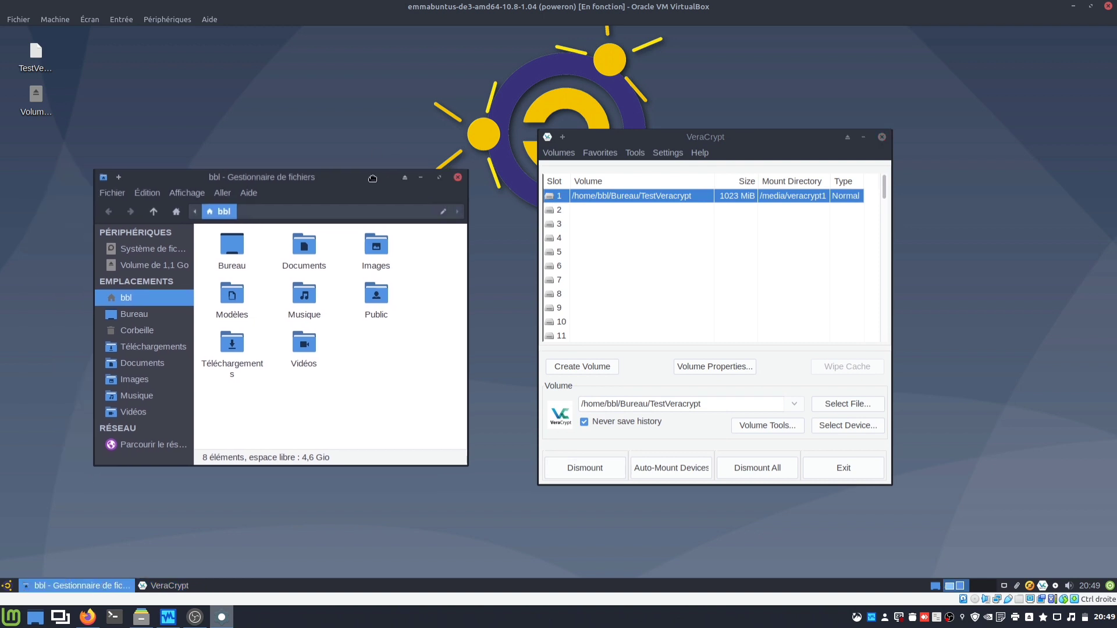
Step: Open the empty 1,1 Go volume, then maximise Thunar showing the root filesystem
left_click(141, 266)
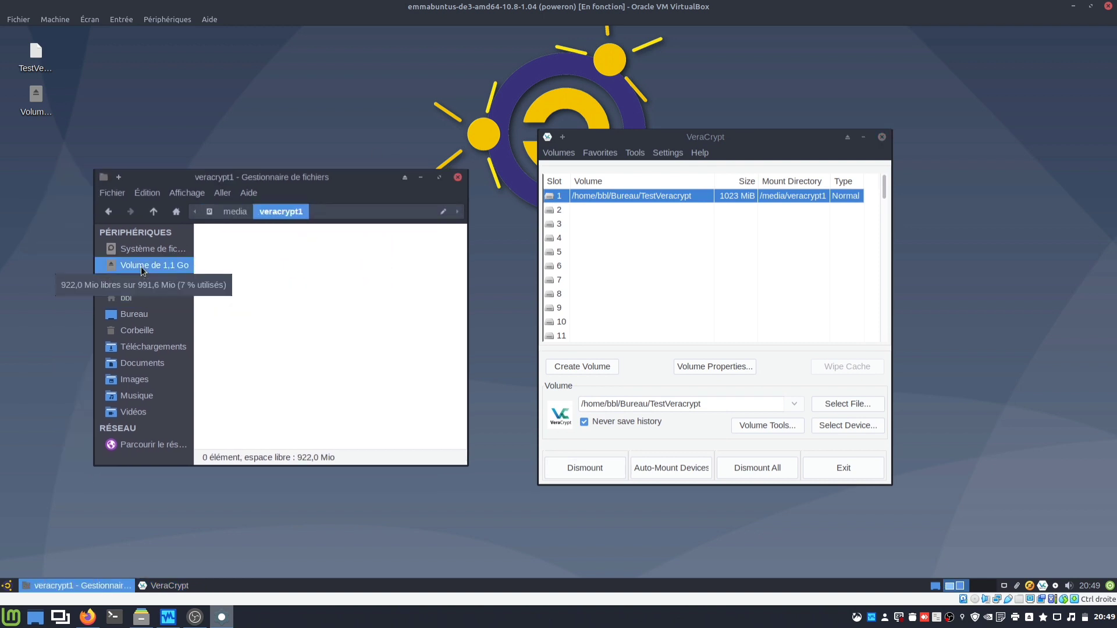
double_click(390, 178)
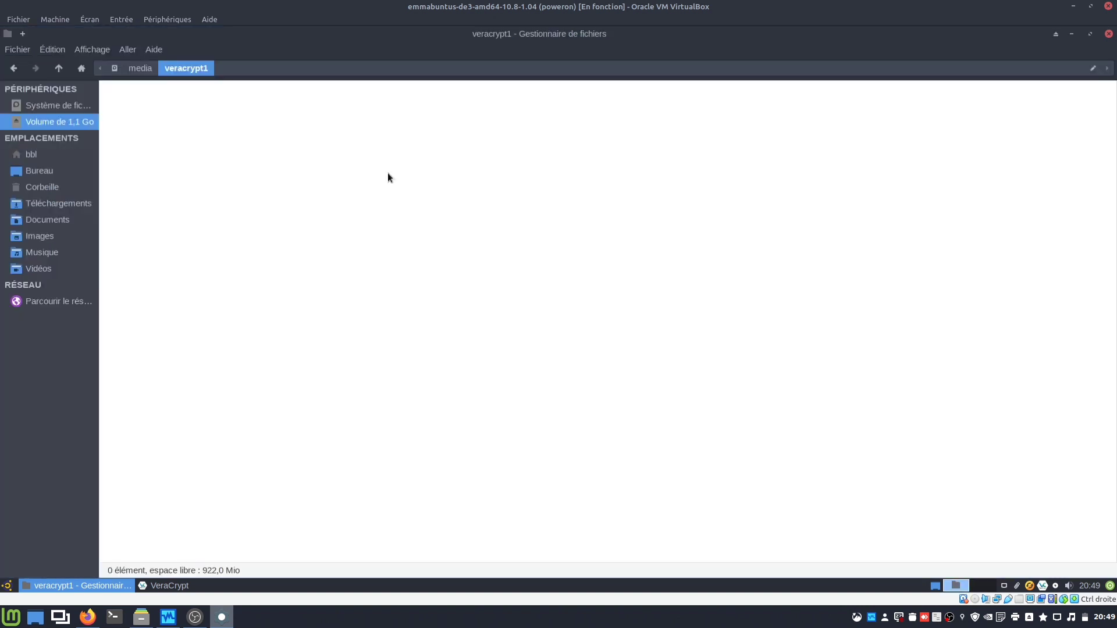
left_click(79, 106)
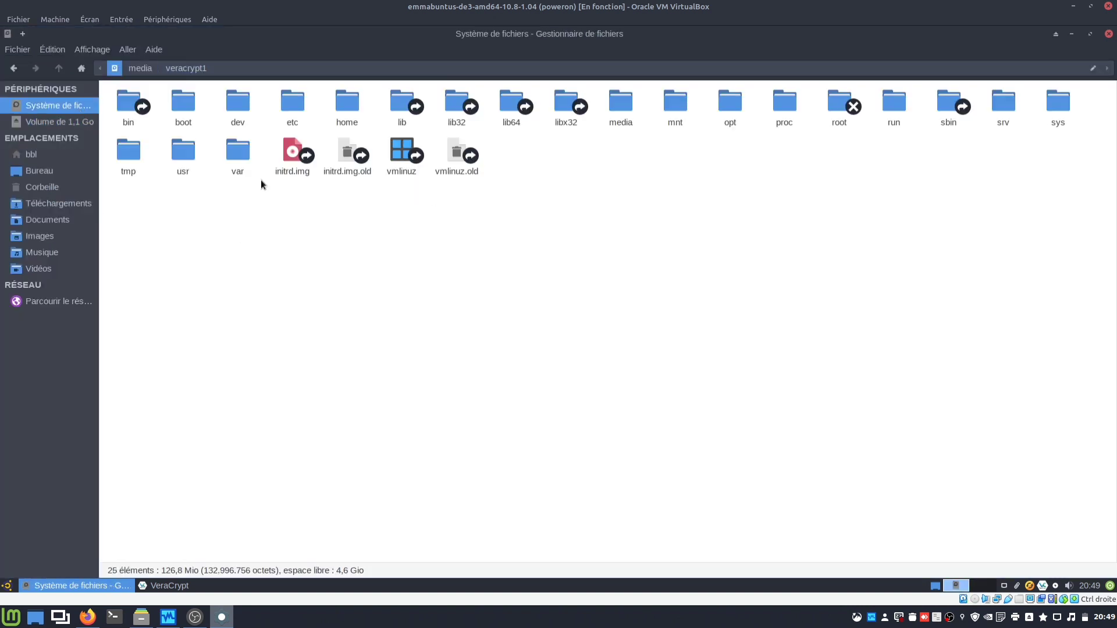
Step: Navigate through usr, share and xfce4 into the backdrops folder with 41 items
double_click(183, 156)
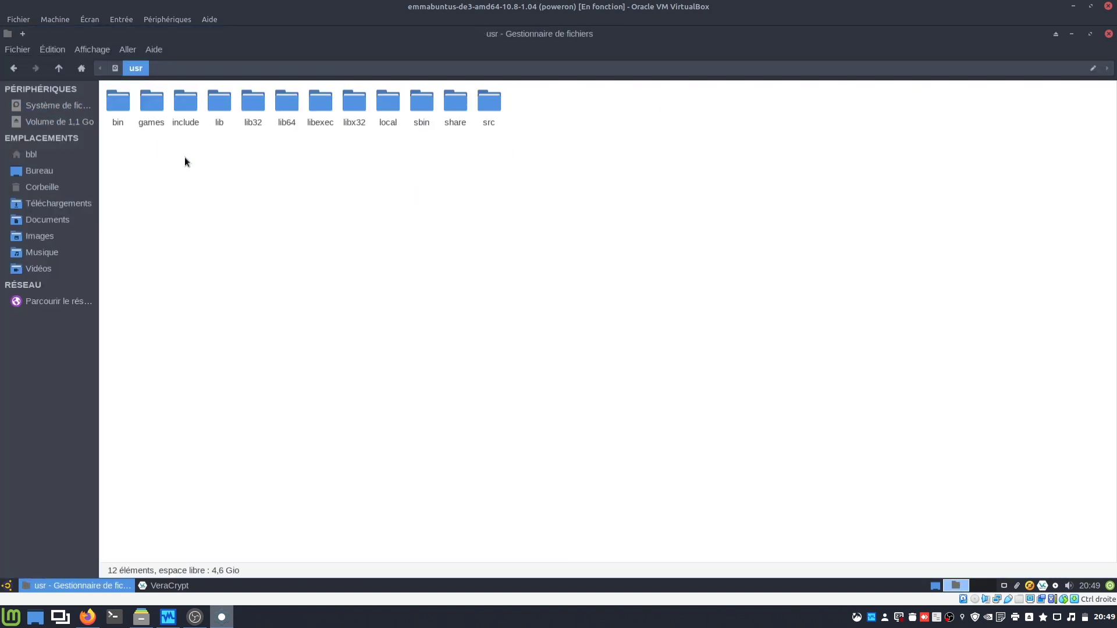
double_click(457, 105)
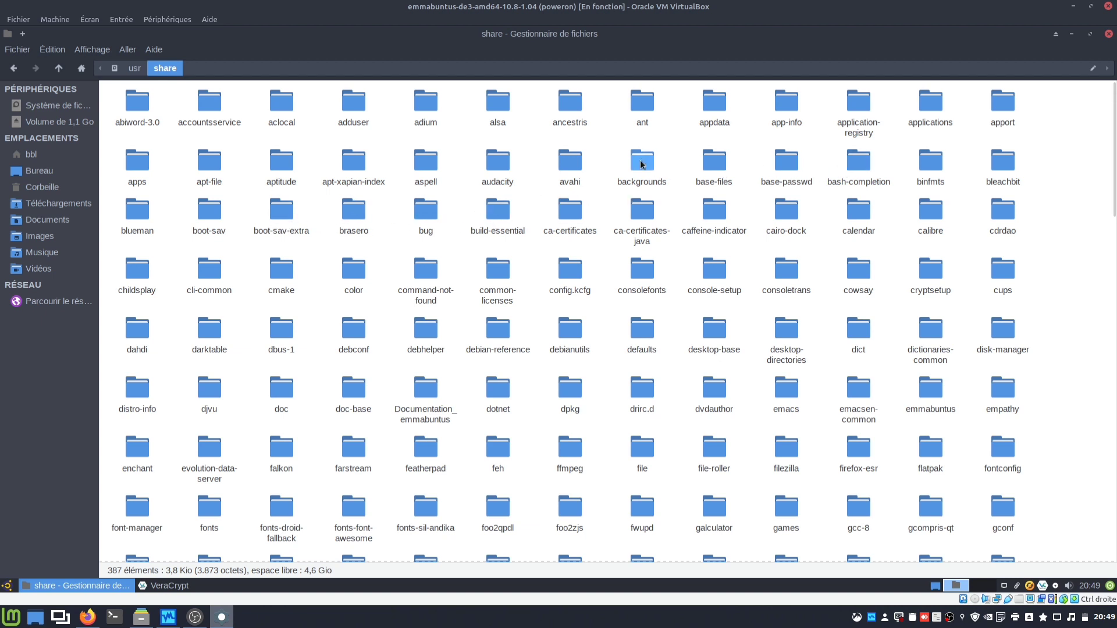
scroll(728, 288, "down", 15)
scroll(724, 284, "down", 3)
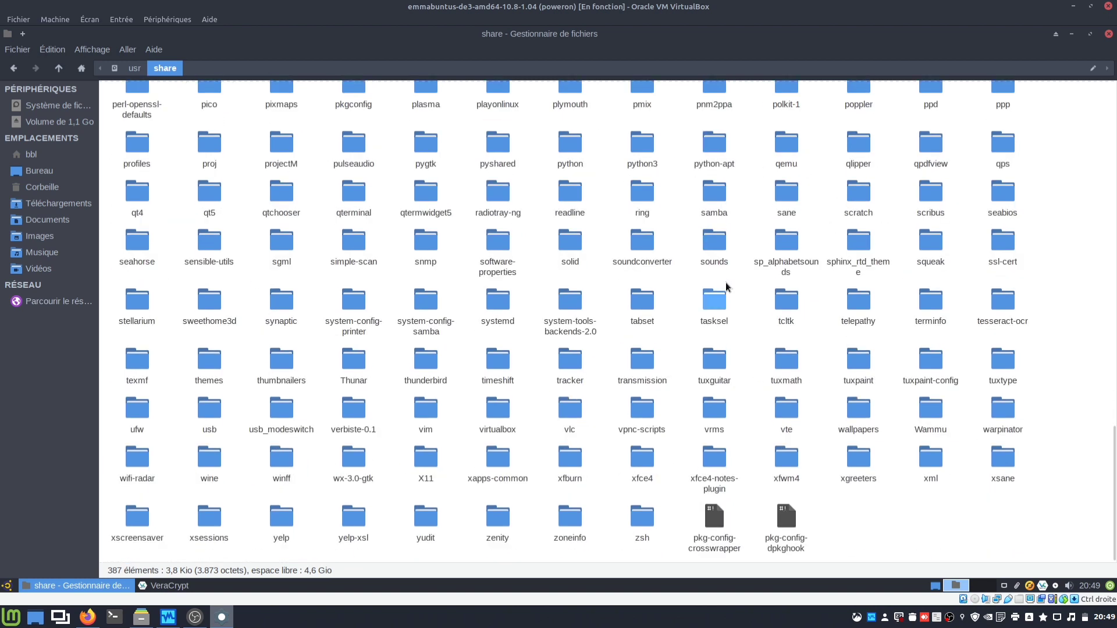
double_click(643, 457)
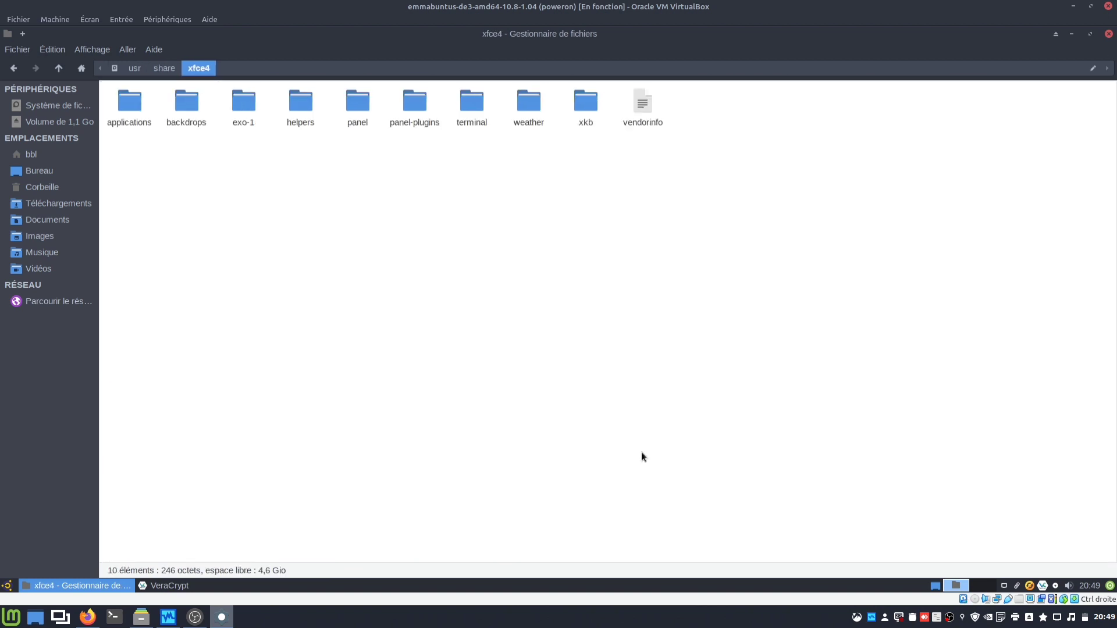
double_click(194, 107)
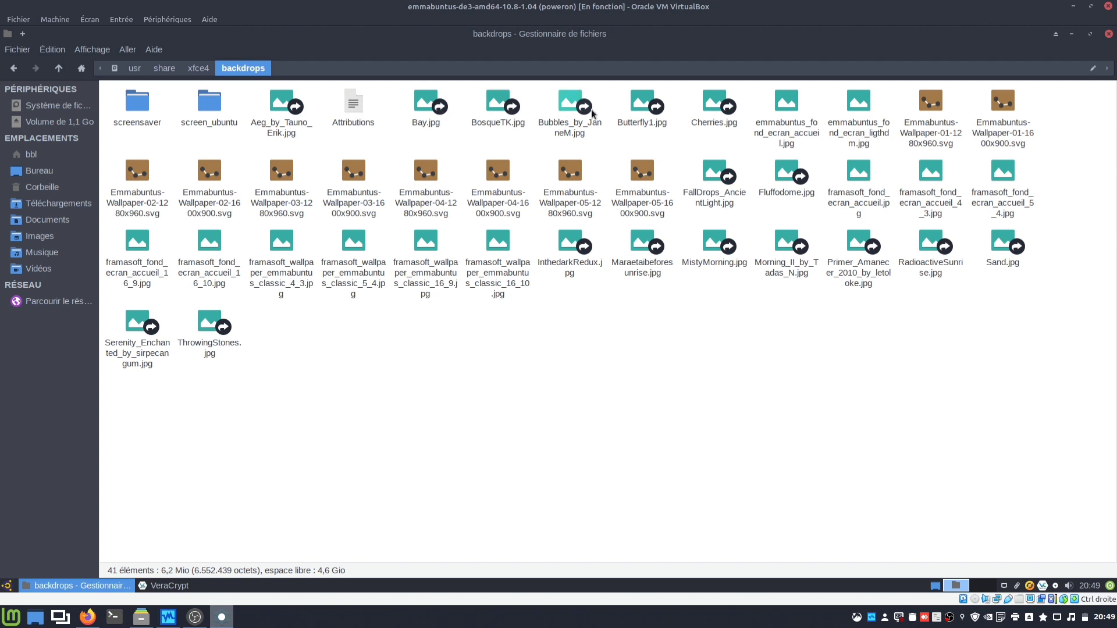
Step: Select the 21 Emmabuntus and framasoft wallpaper files in the backdrops folder
left_click(782, 110)
left_click(841, 111, "ctrl")
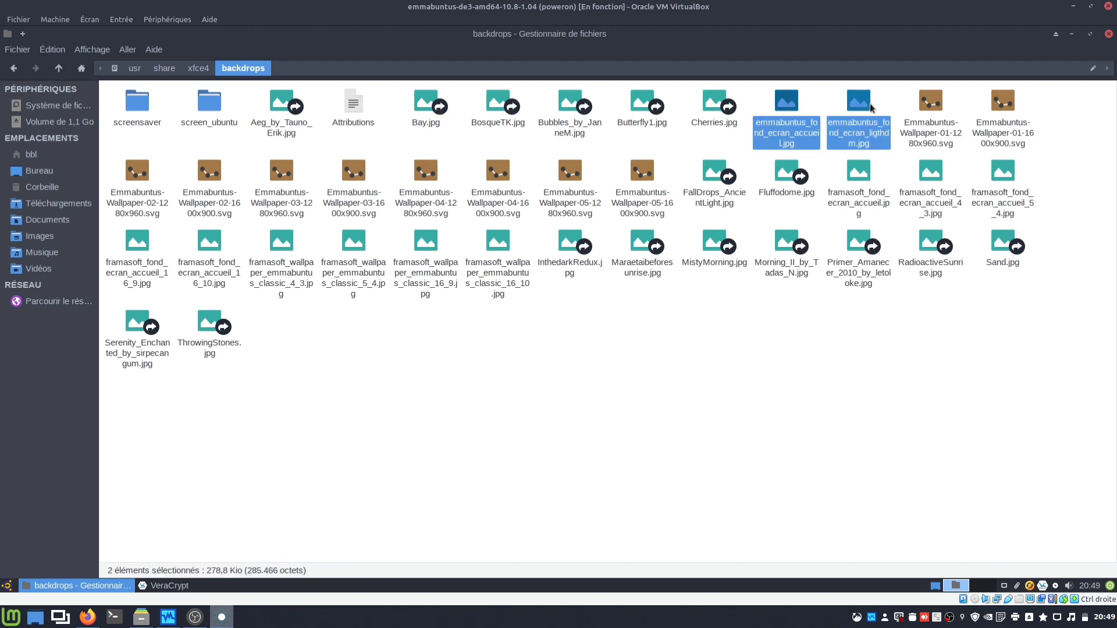
left_click(954, 105, "ctrl")
left_click(1001, 103, "ctrl")
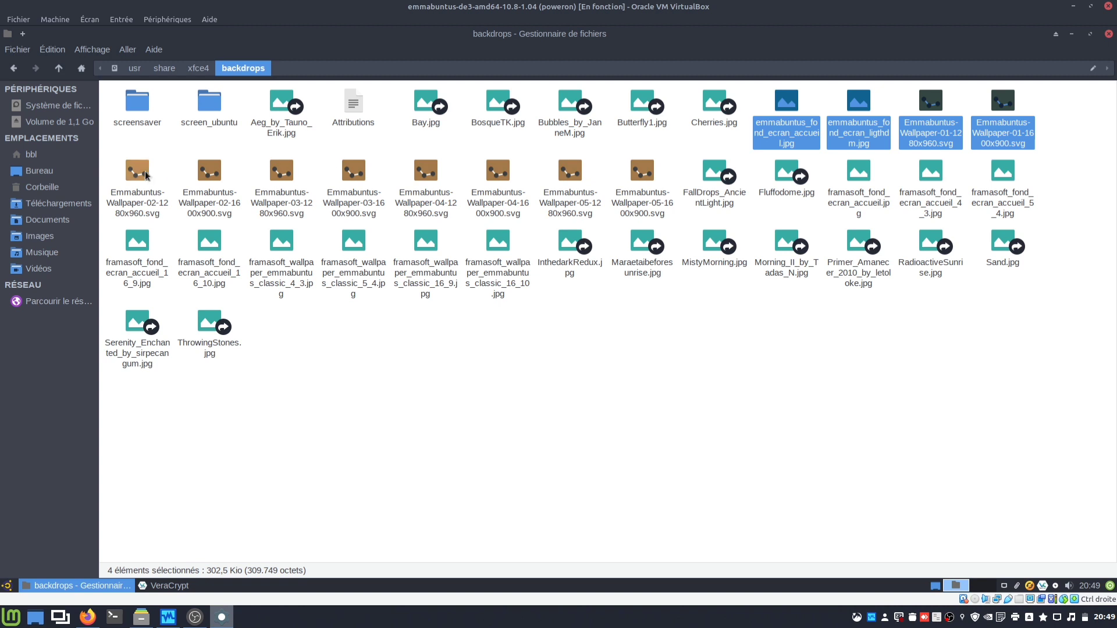
left_click(139, 172, "ctrl")
left_click(208, 176, "ctrl")
left_click(274, 174, "ctrl")
left_click(352, 174, "ctrl")
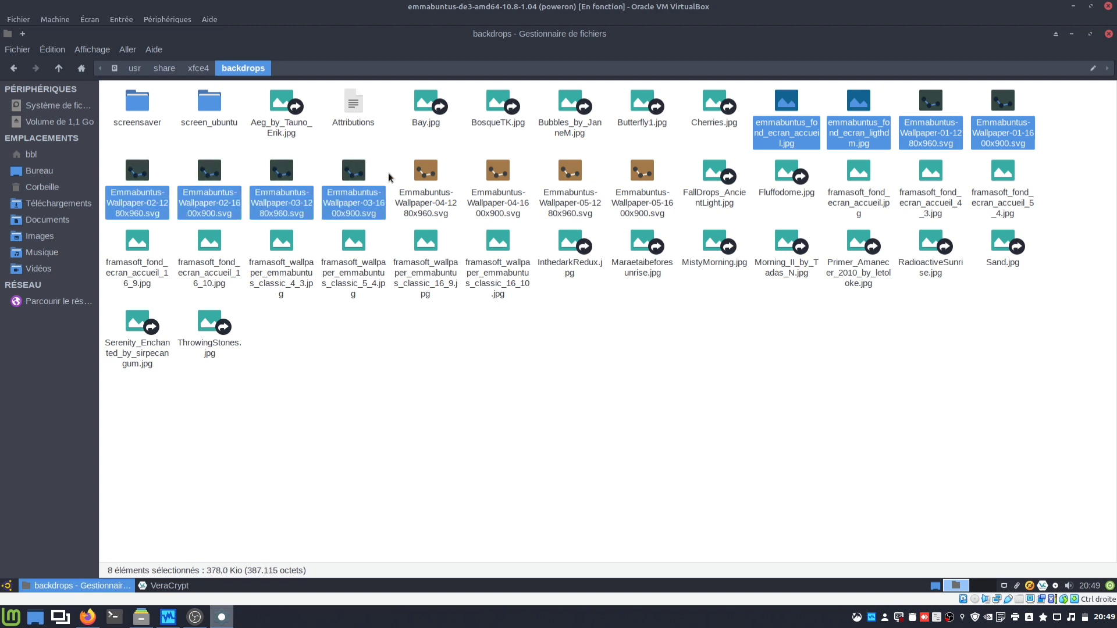
left_click(419, 176, "ctrl")
left_click(499, 174, "ctrl")
left_click(560, 177, "ctrl")
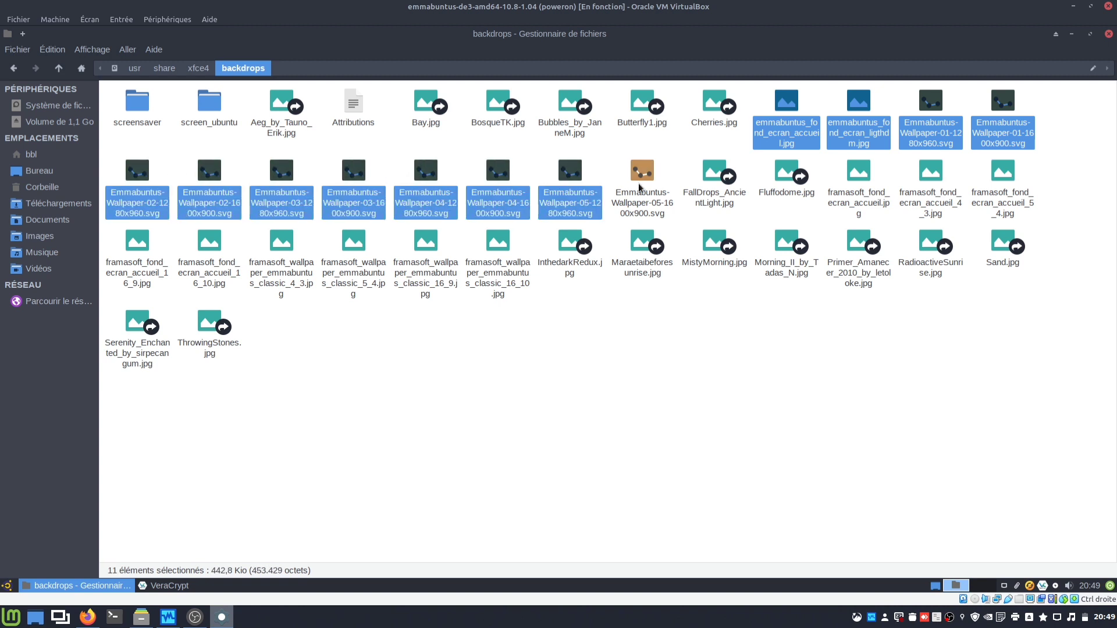
left_click(640, 178, "ctrl")
left_click(852, 174, "ctrl")
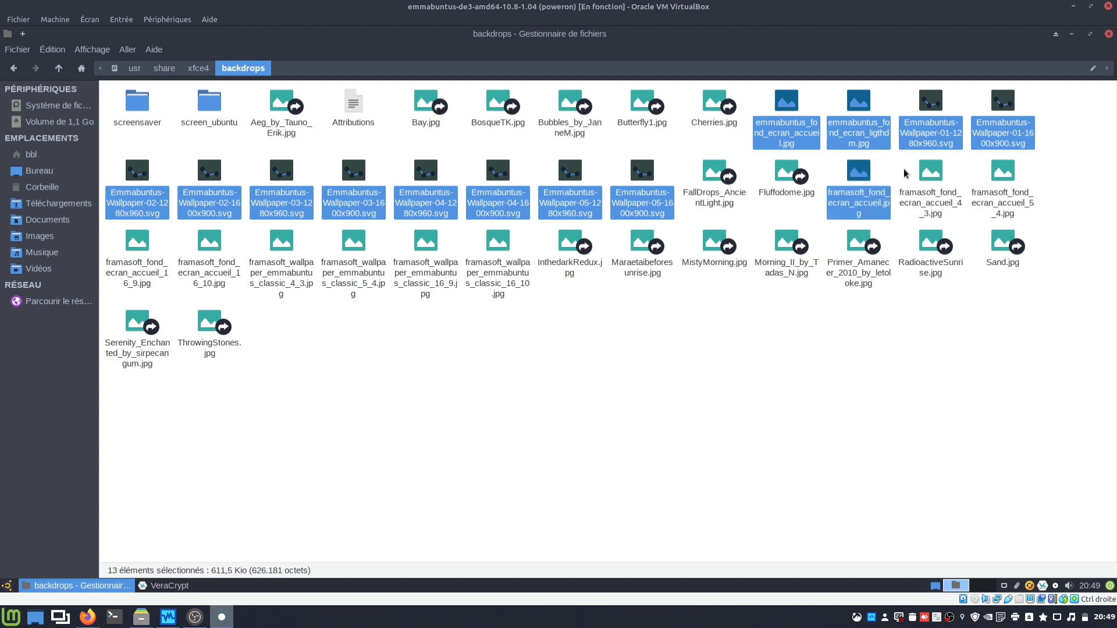
left_click(930, 172, "ctrl")
left_click(1002, 175, "ctrl")
left_click(501, 241, "ctrl")
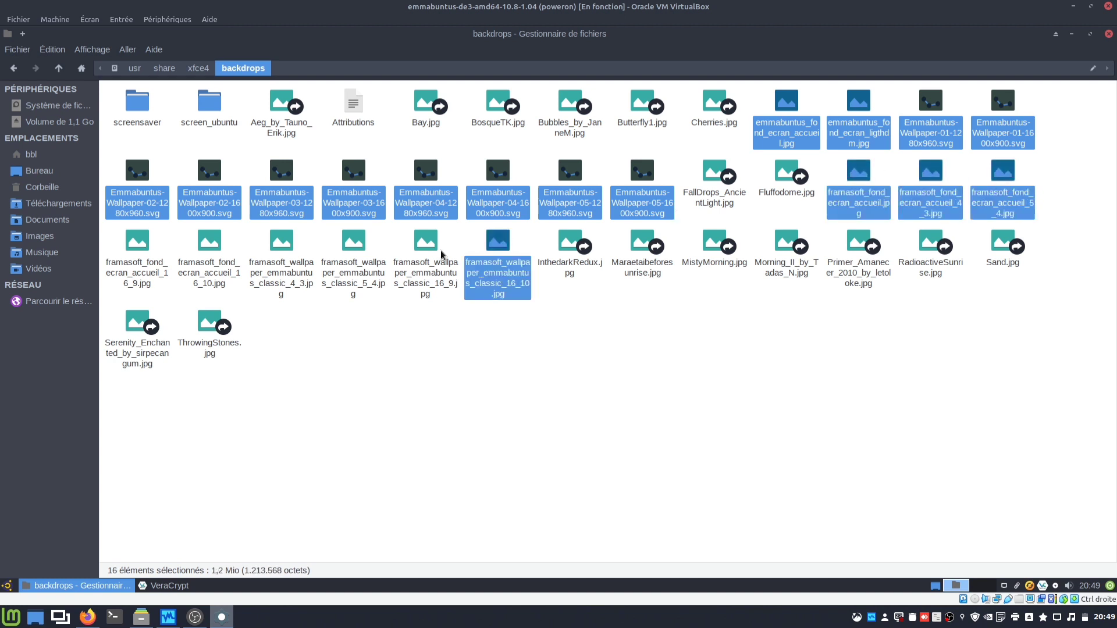
left_click(427, 242, "ctrl")
left_click(354, 242, "ctrl")
left_click(279, 247, "ctrl")
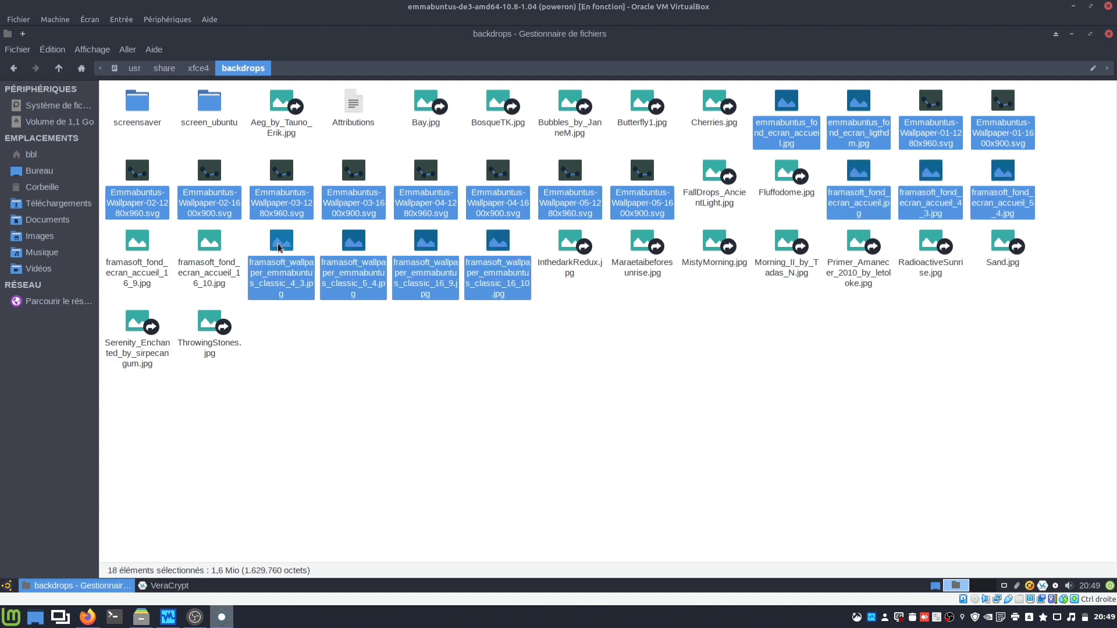
left_click(210, 242, "ctrl")
left_click(137, 242, "ctrl")
Step: Copy the selected wallpapers and paste them into the 1,1 Go veracrypt1 volume
right_click(281, 246)
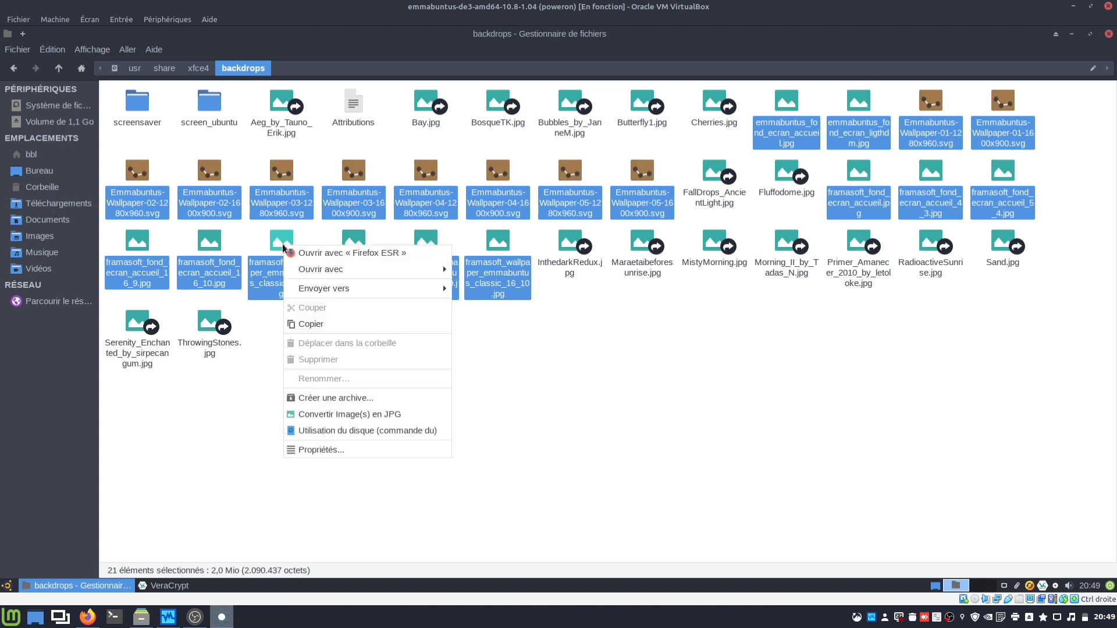
left_click(320, 322)
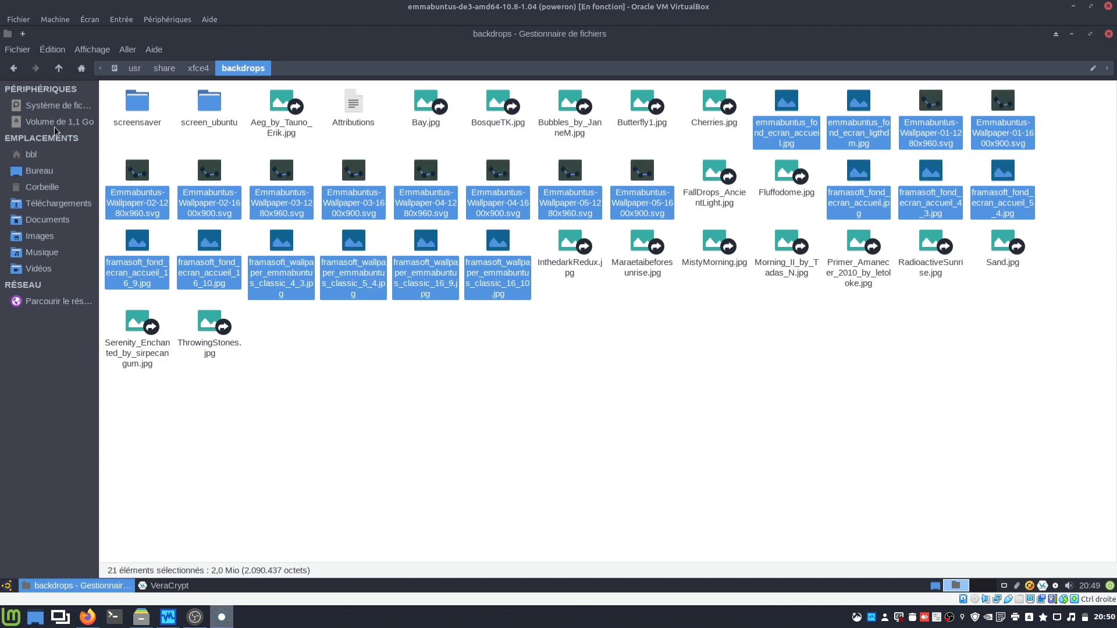
left_click(54, 123)
right_click(205, 167)
left_click(238, 212)
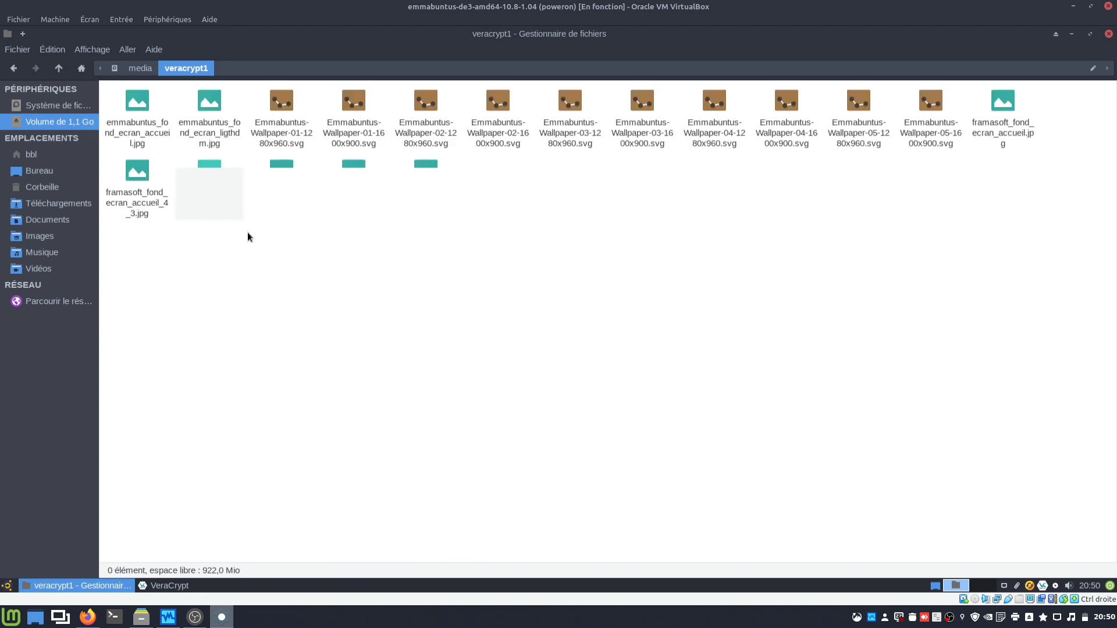
left_click_drag(491, 36, 257, 144)
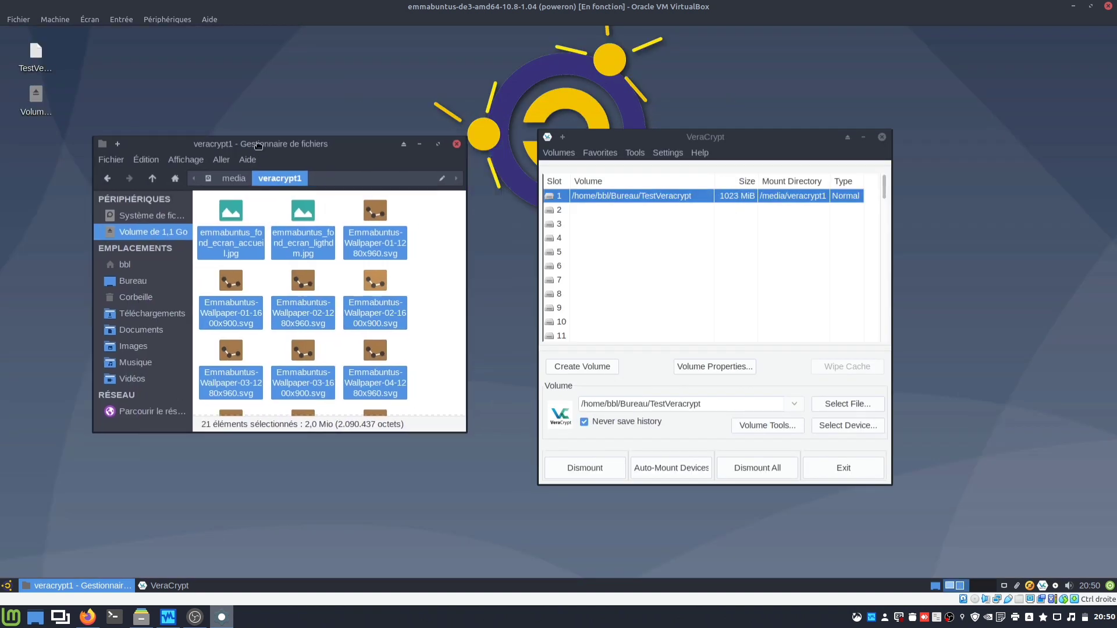
Step: Dismount TestVeracrypt and open the container file's Properties, showing its 1,0 Gio size
left_click(457, 144)
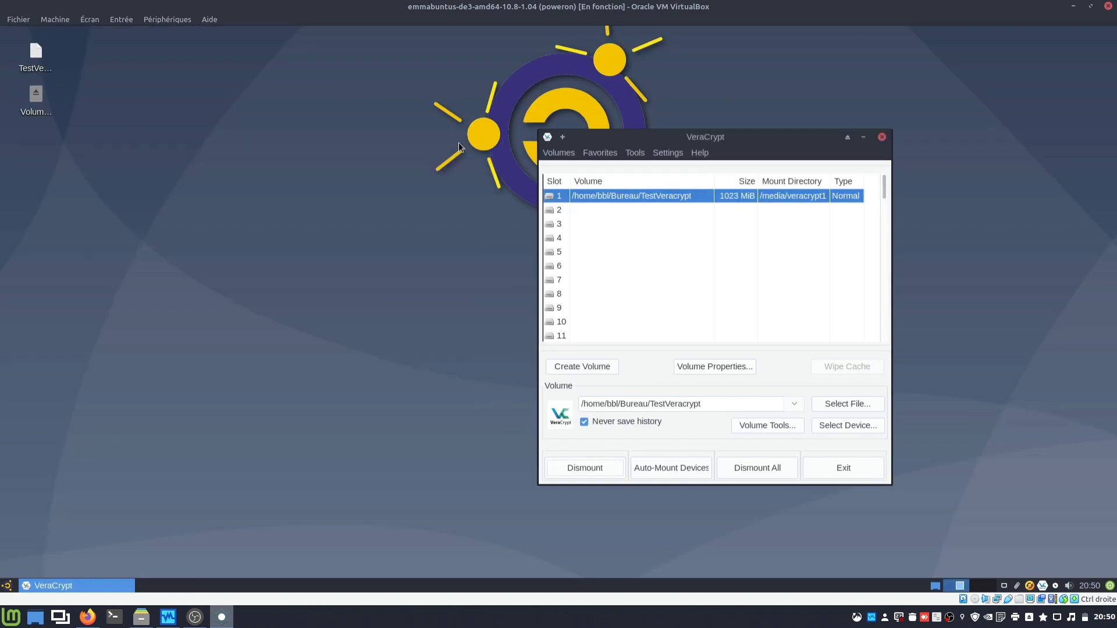
left_click(571, 468)
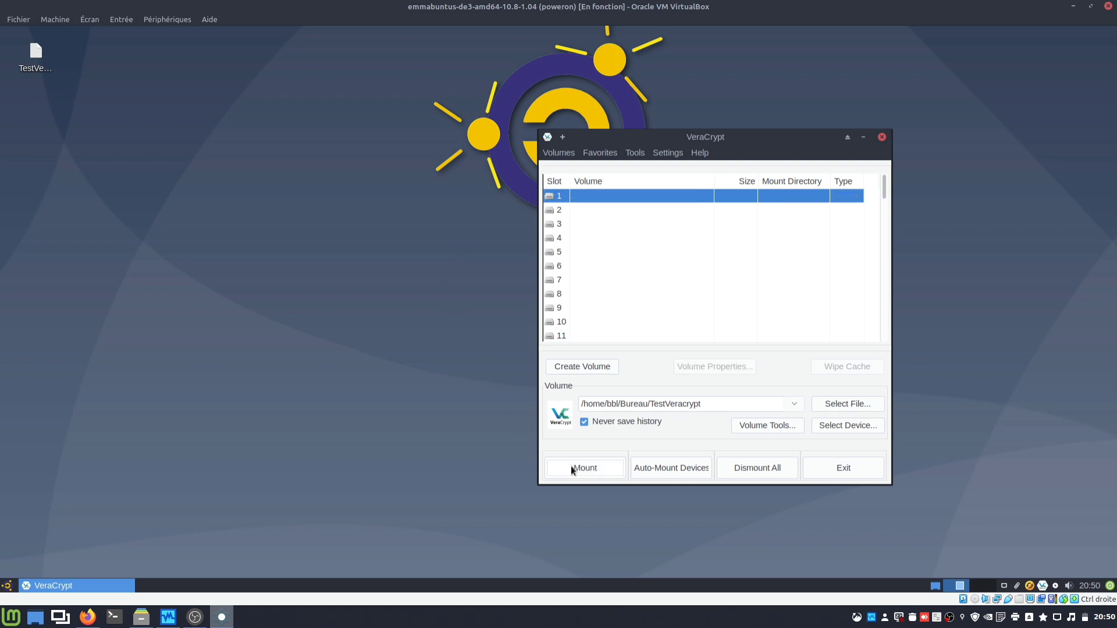
left_click(38, 72)
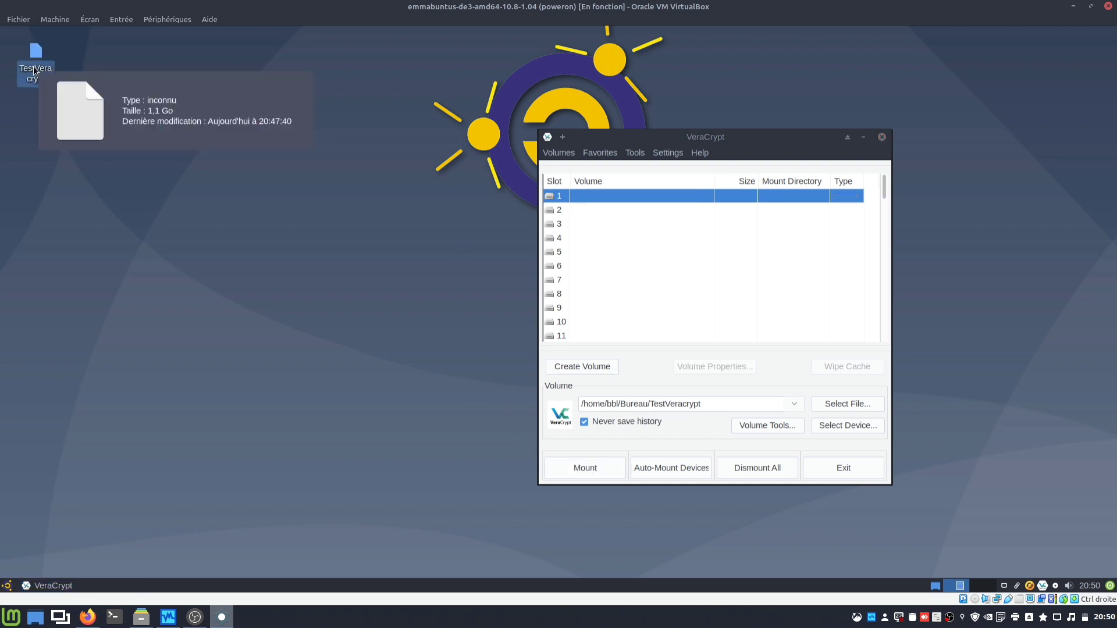
right_click(30, 73)
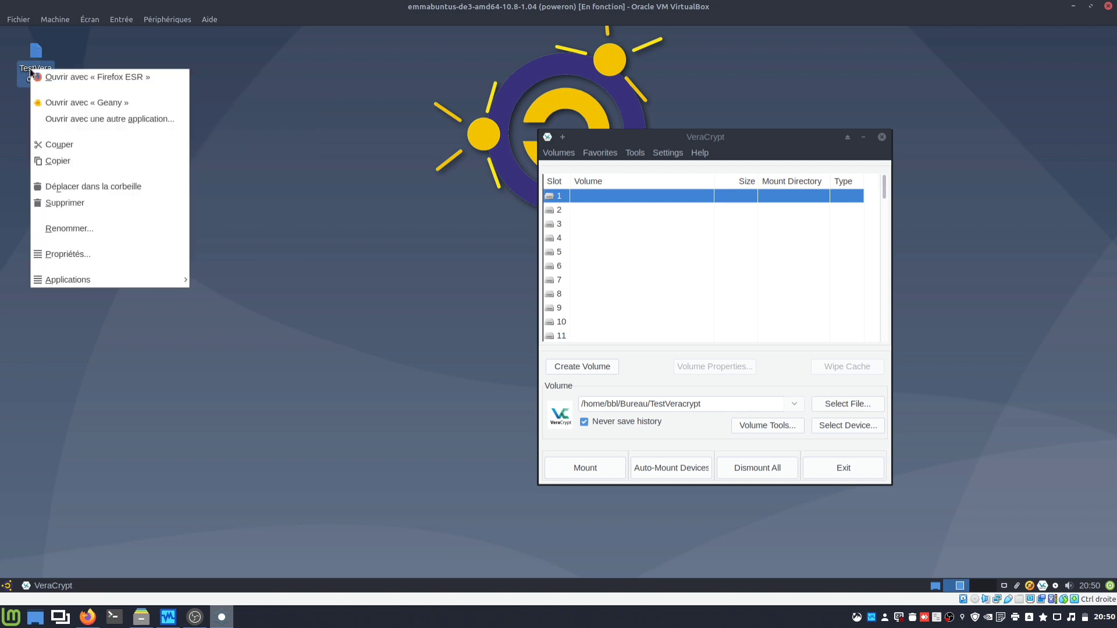
left_click(222, 85)
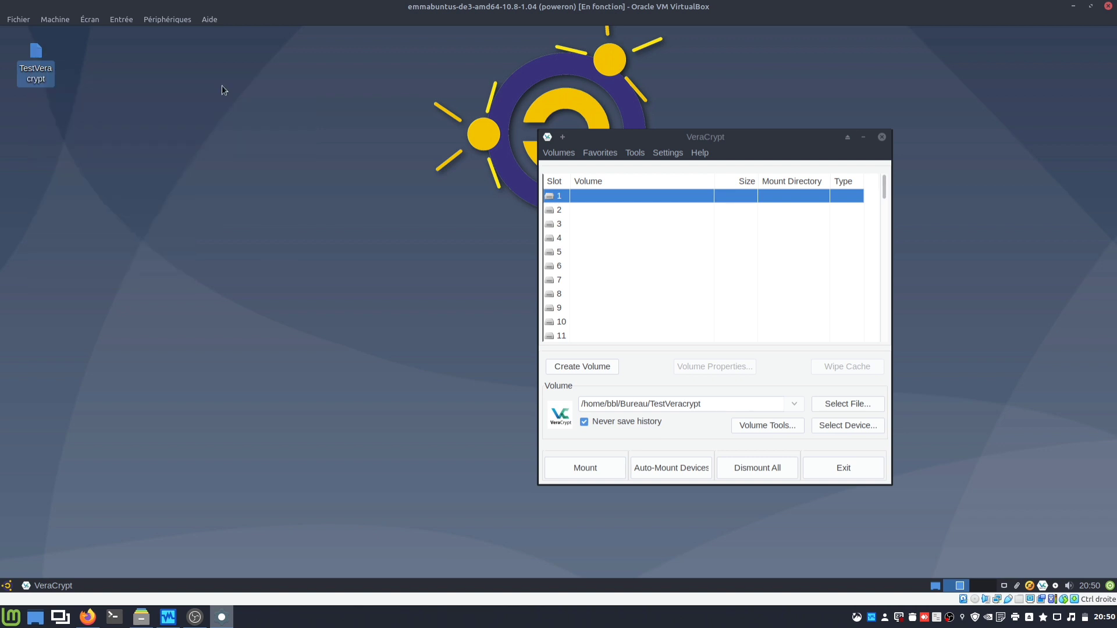
right_click(37, 81)
left_click(103, 269)
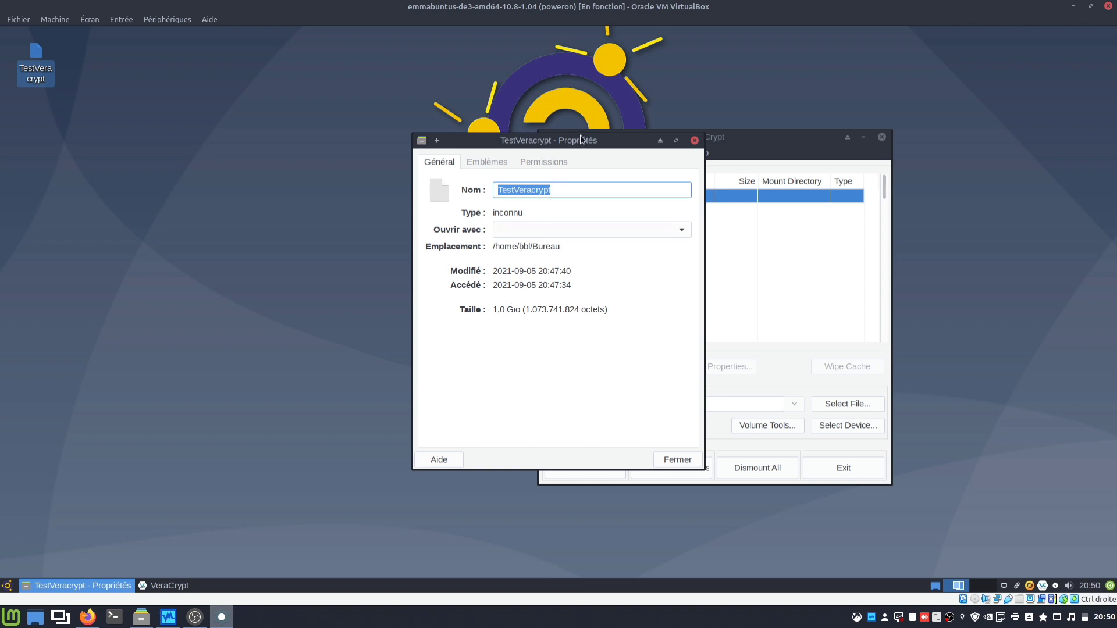
left_click_drag(580, 138, 288, 144)
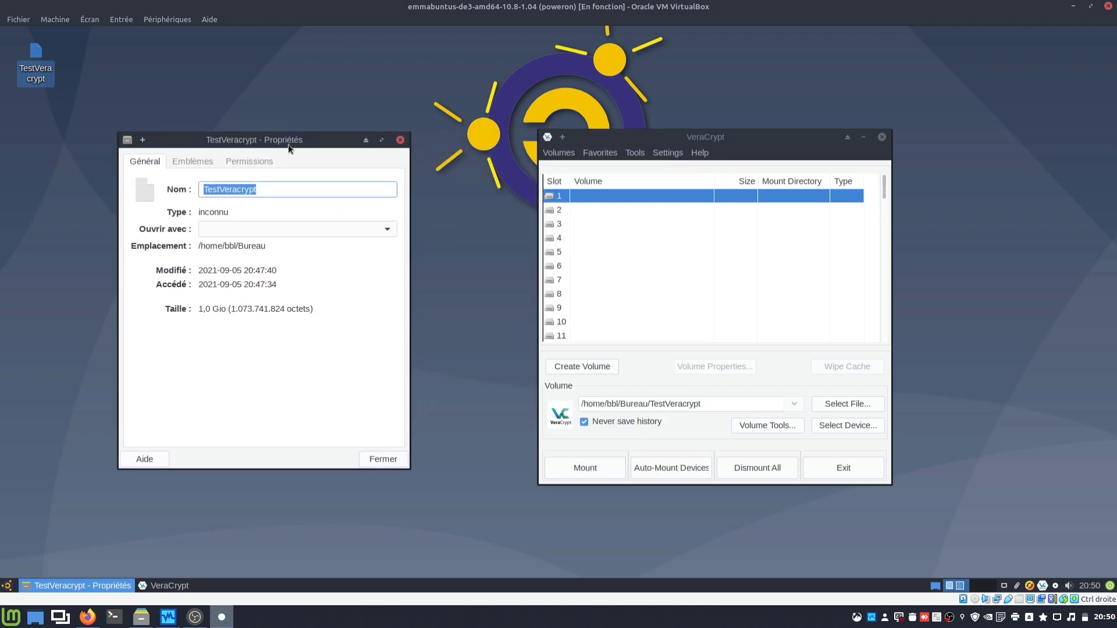
Step: Remount TestVeracrypt in slot 1 with its password and close the auto-opened veracrypt1 file manager
left_click(384, 459)
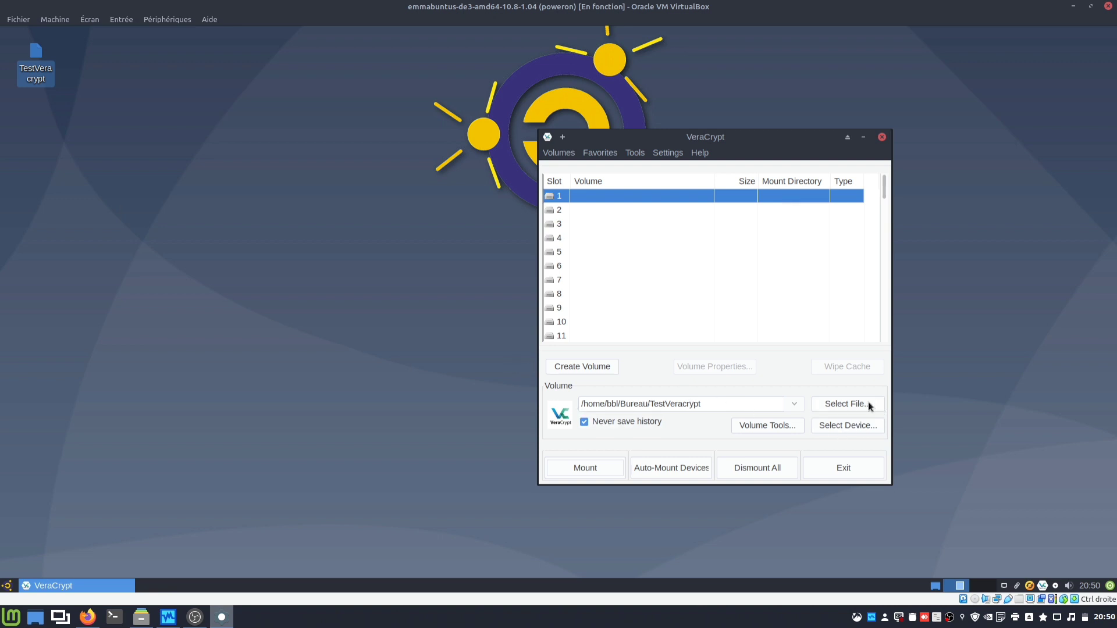
left_click(581, 469)
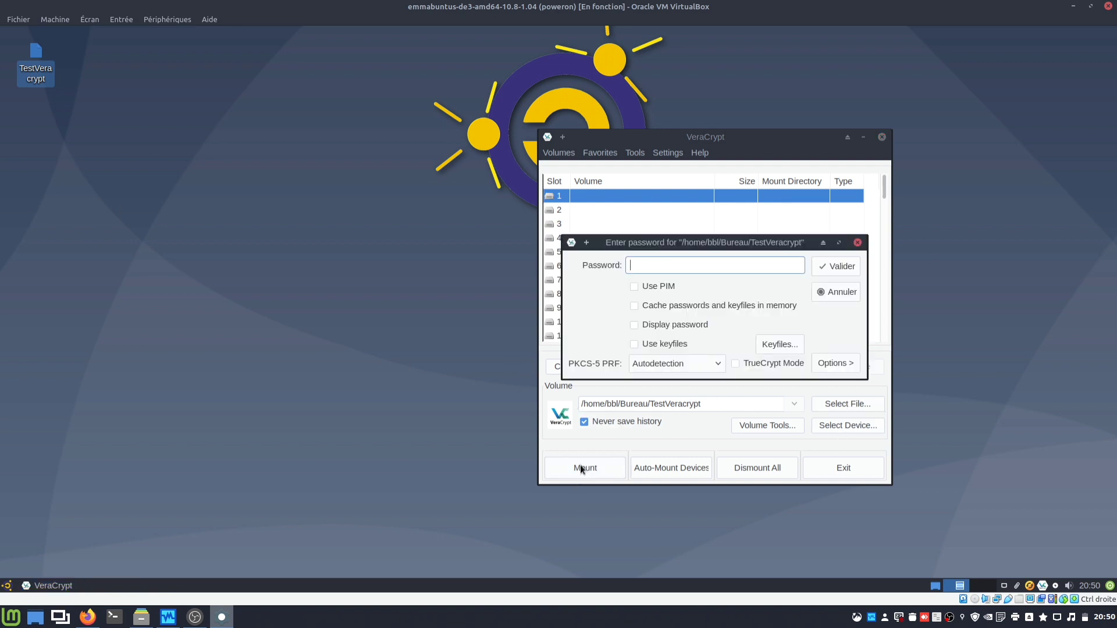
type("testtest")
key("Return")
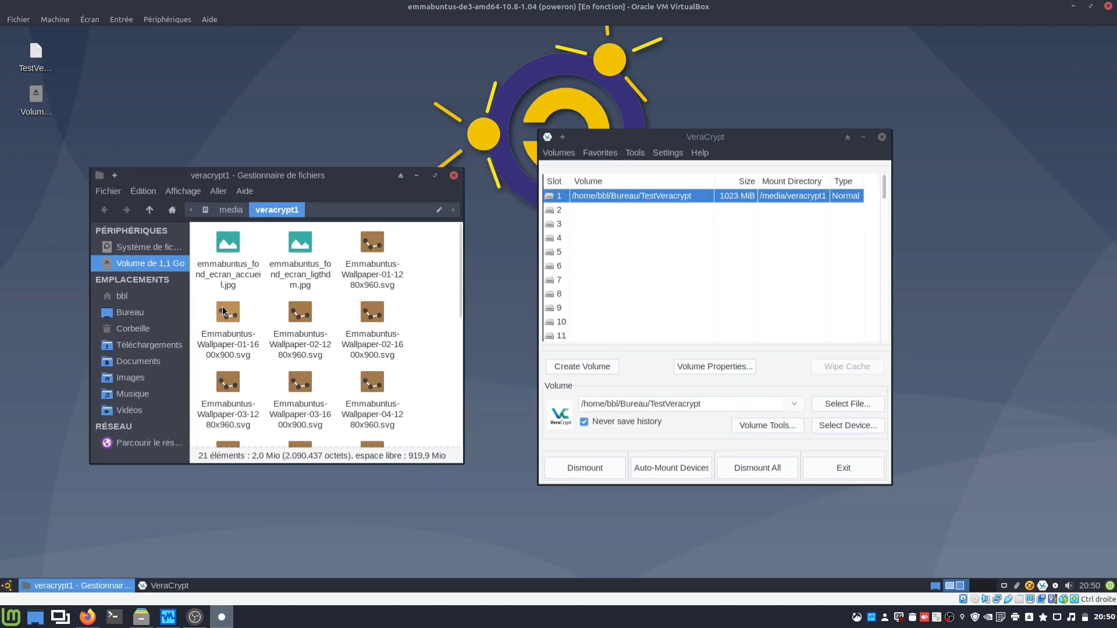
left_click(454, 175)
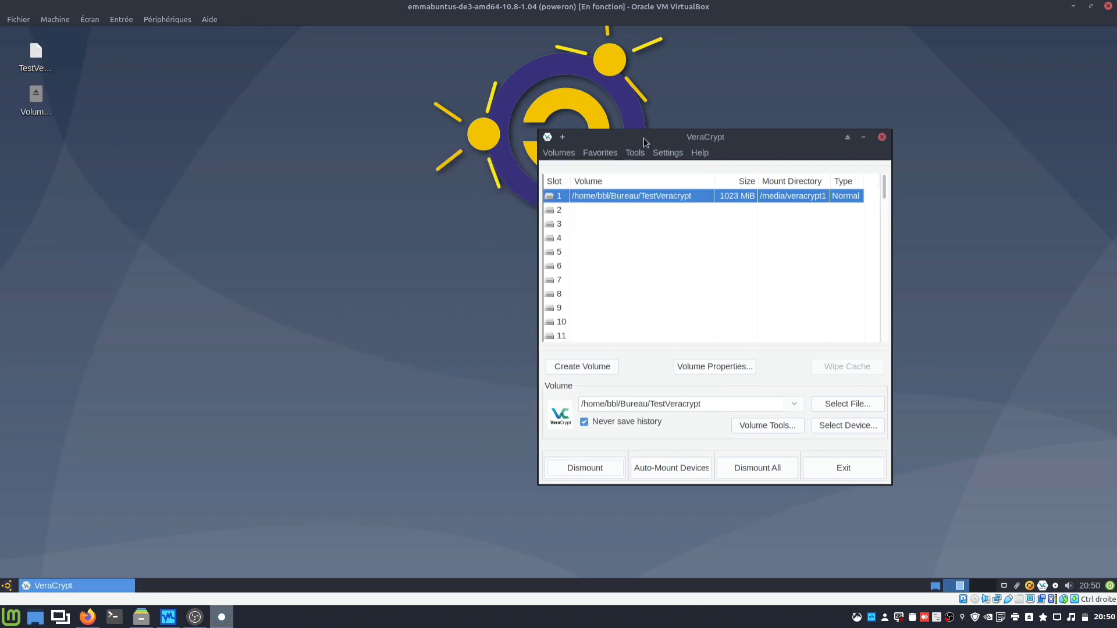
left_click_drag(644, 138, 463, 145)
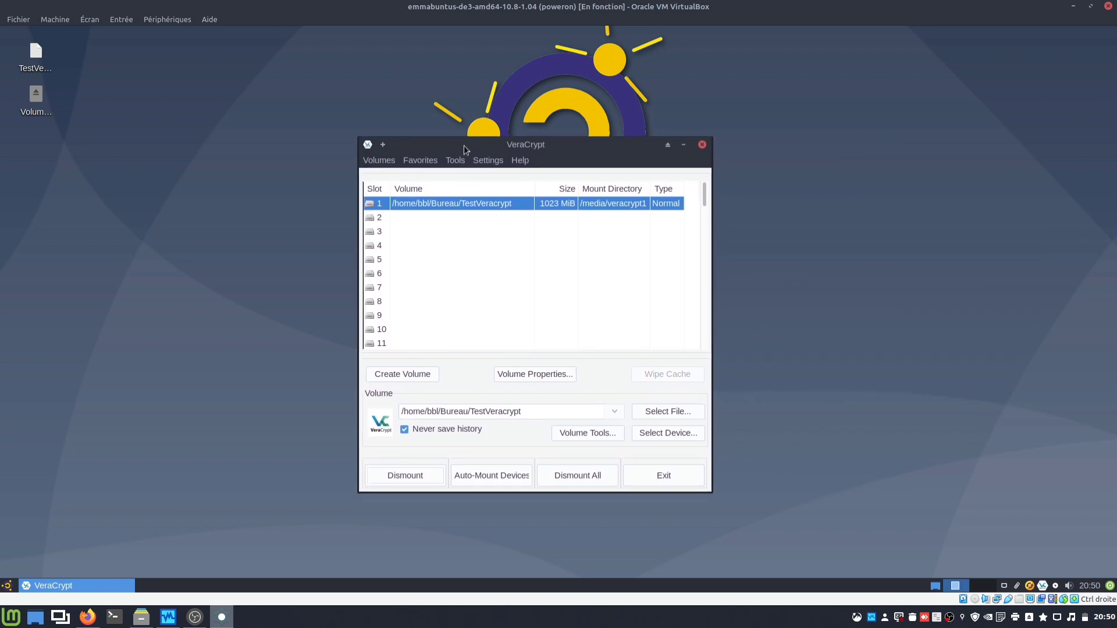